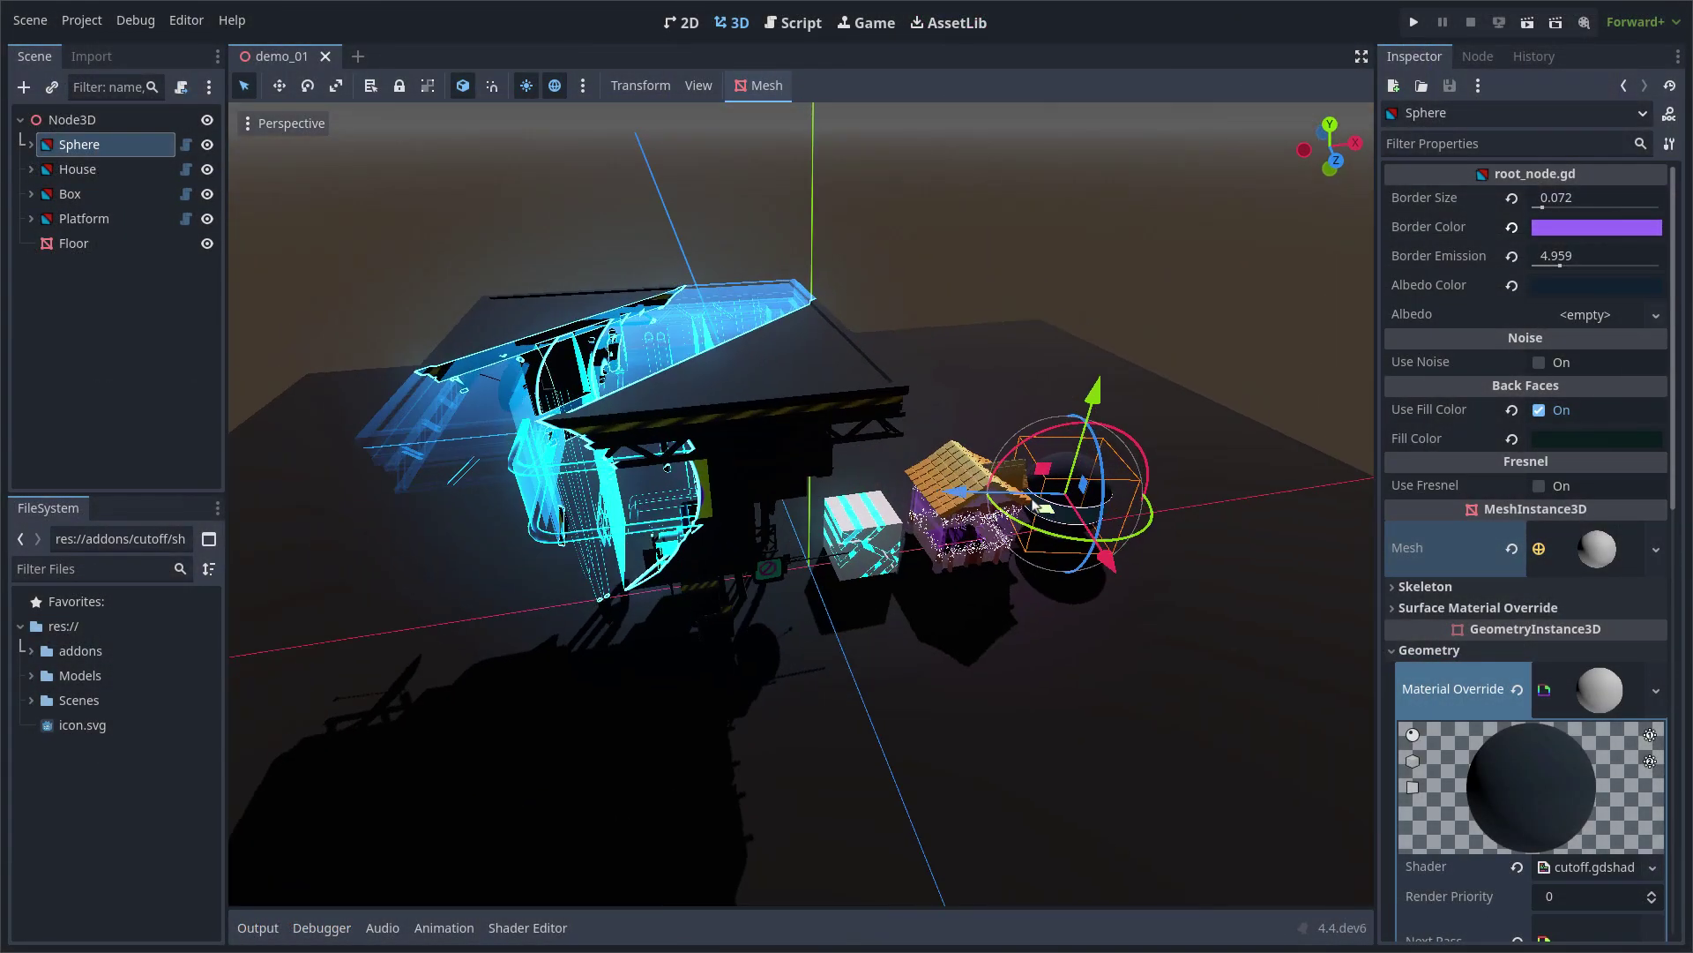
Step: Resize the sphere's SDFBox2 cutter to 3.815 in Y and 0.45 in Z
middle_click_drag(1033, 504, 794, 510)
scroll(794, 510, "up", 15)
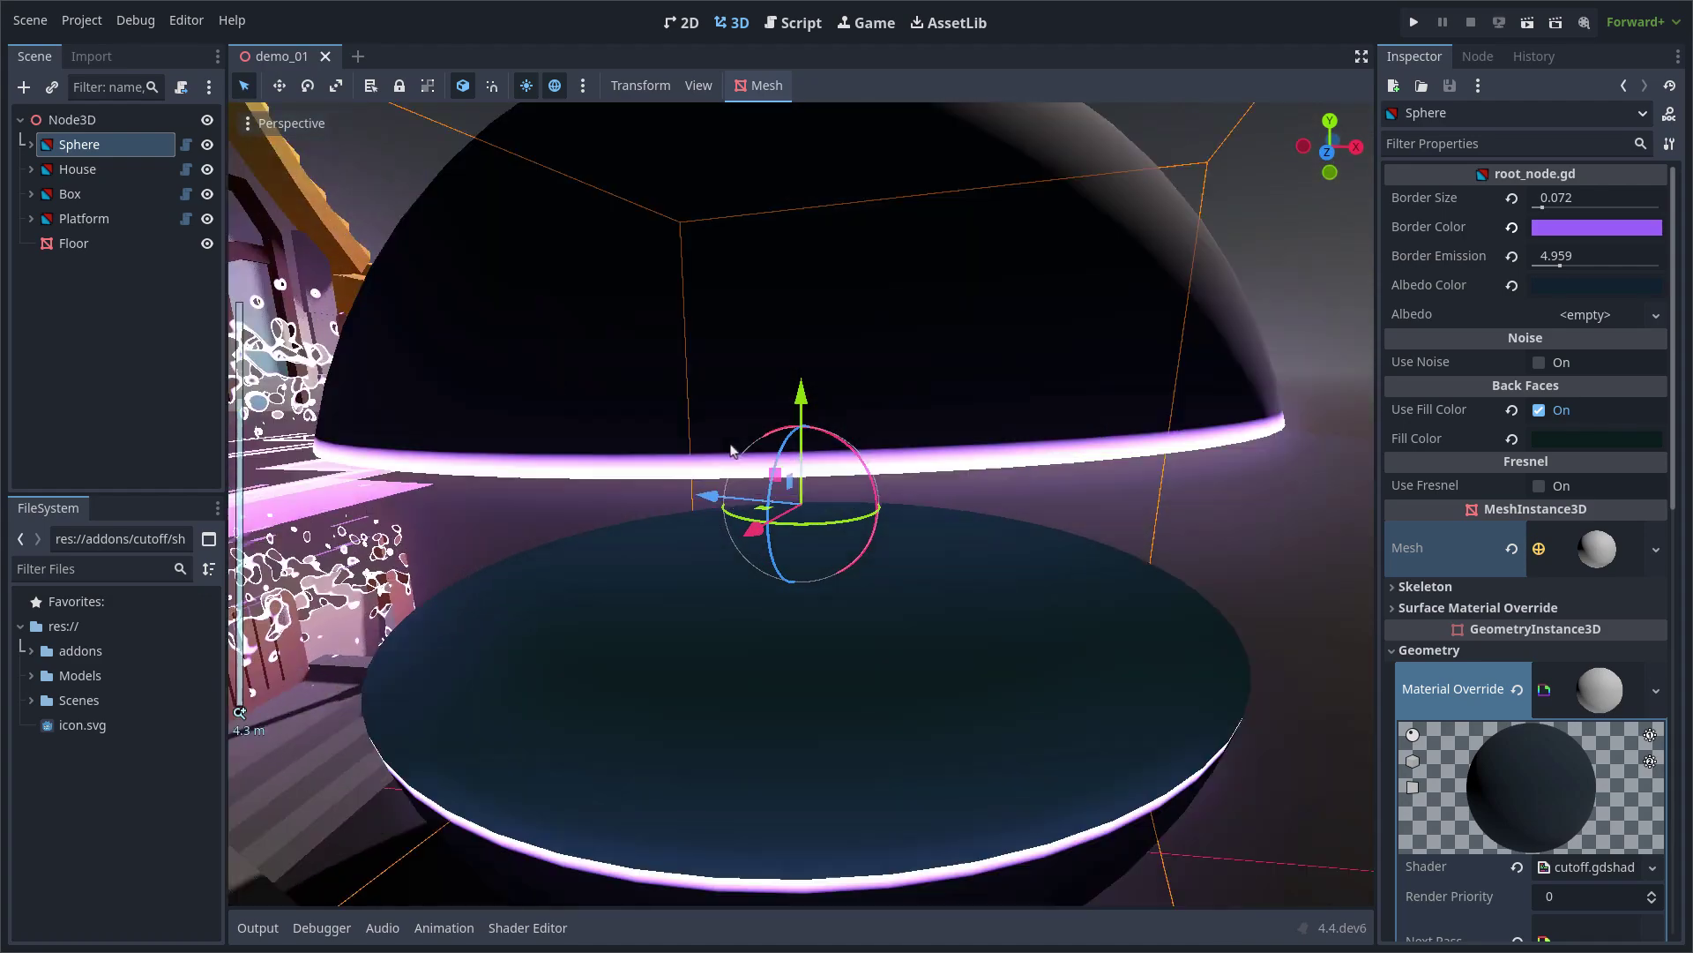
scroll(809, 501, "down", 6)
middle_click_drag(733, 450, 805, 499, "shift")
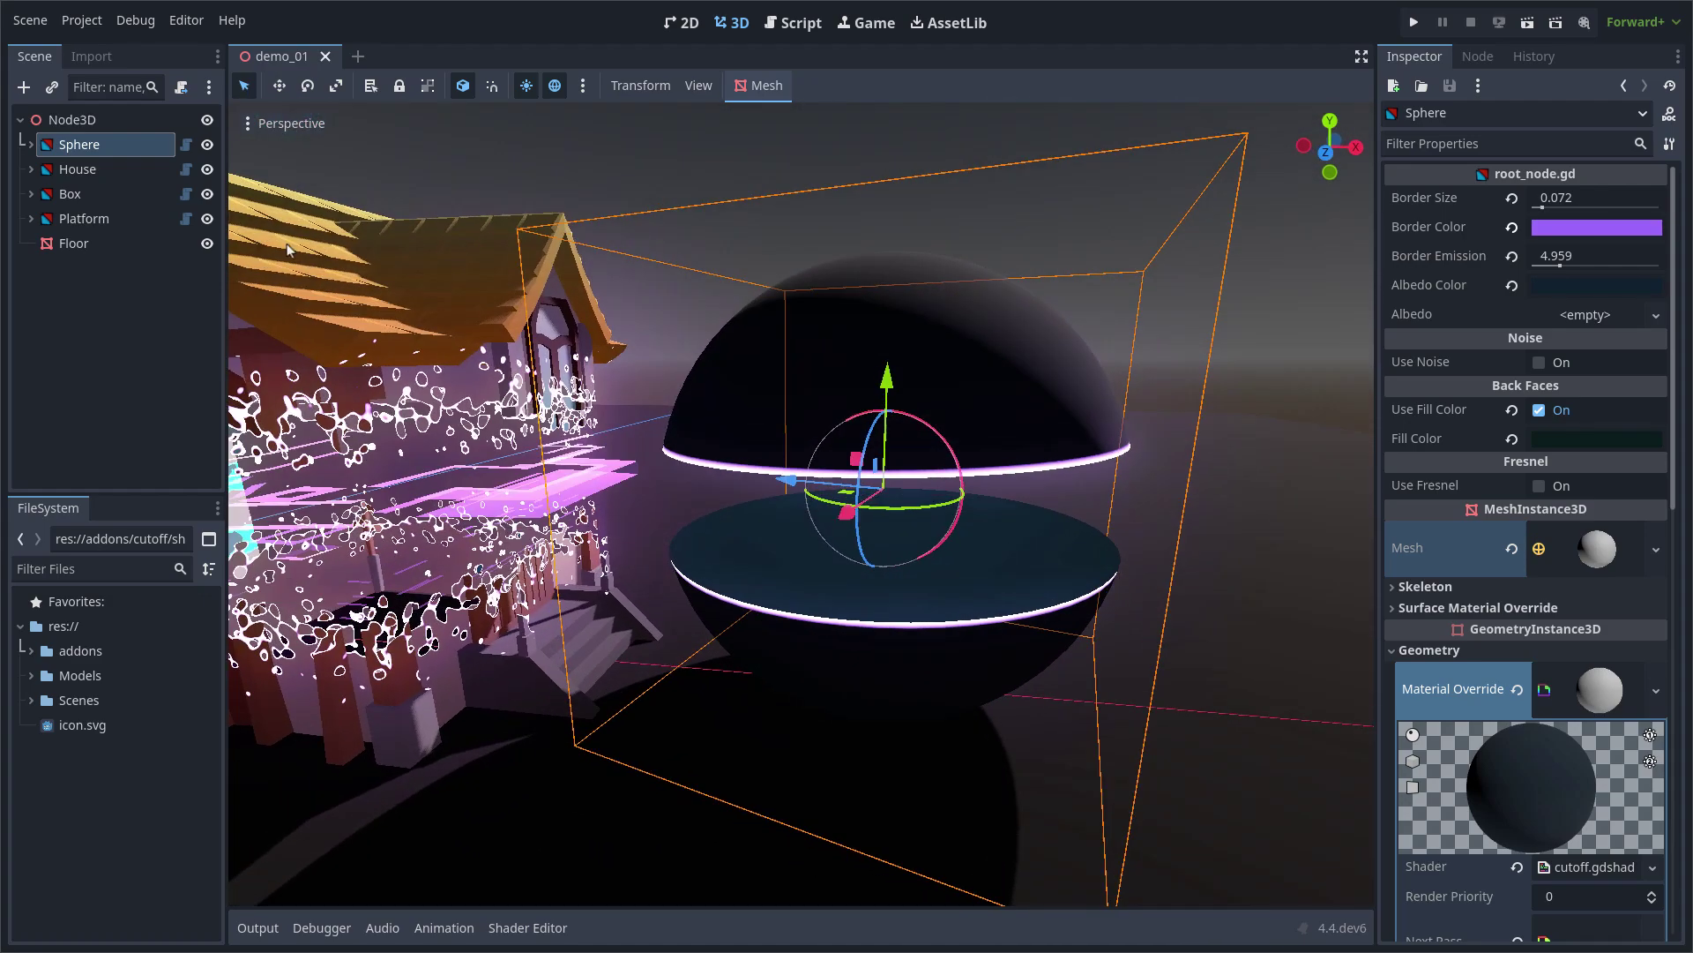
left_click(104, 170)
mouse_move(957, 496)
middle_mouse_down()
mouse_move(1009, 427)
mouse_move(937, 491)
mouse_move(957, 481)
middle_mouse_up()
mouse_move(1645, 231)
left_mouse_down()
mouse_move(1676, 231)
mouse_move(1636, 231)
left_mouse_up()
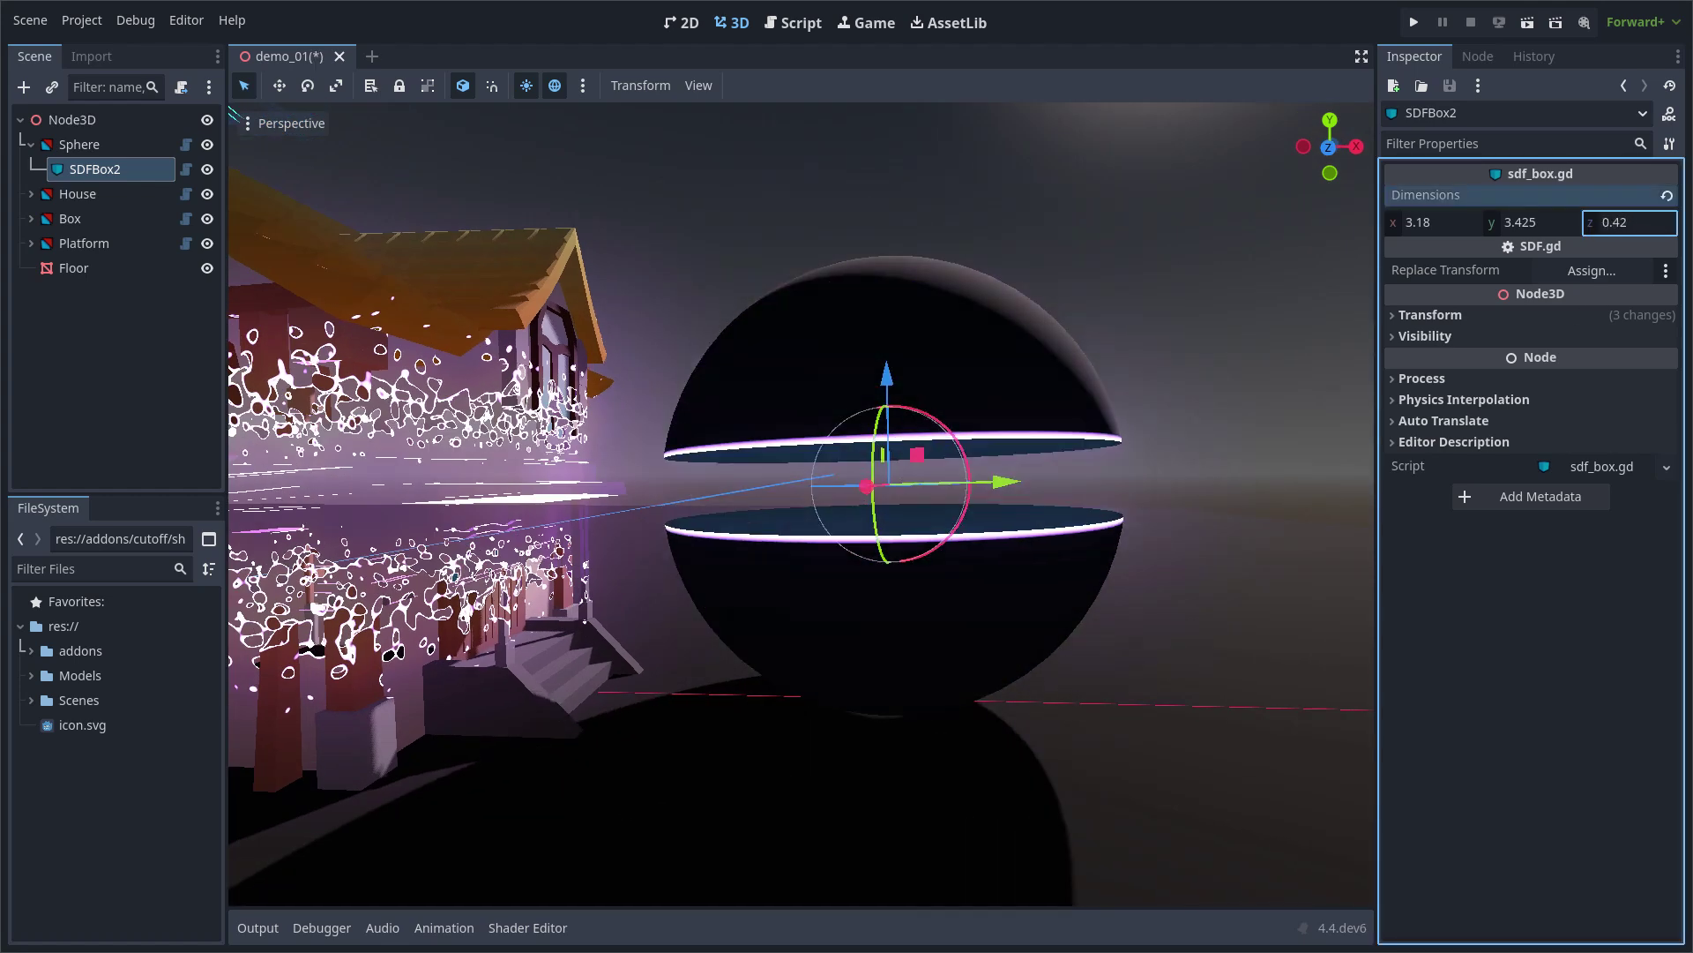
mouse_move(1525, 231)
left_mouse_down()
mouse_move(1489, 231)
mouse_move(1531, 232)
left_mouse_up()
middle_click_drag(1106, 490, 1065, 506)
Step: Set the sphere's Border Size to 0.162 and its Border Color to teal blue
left_click(72, 146)
middle_click_drag(1330, 484, 1122, 505)
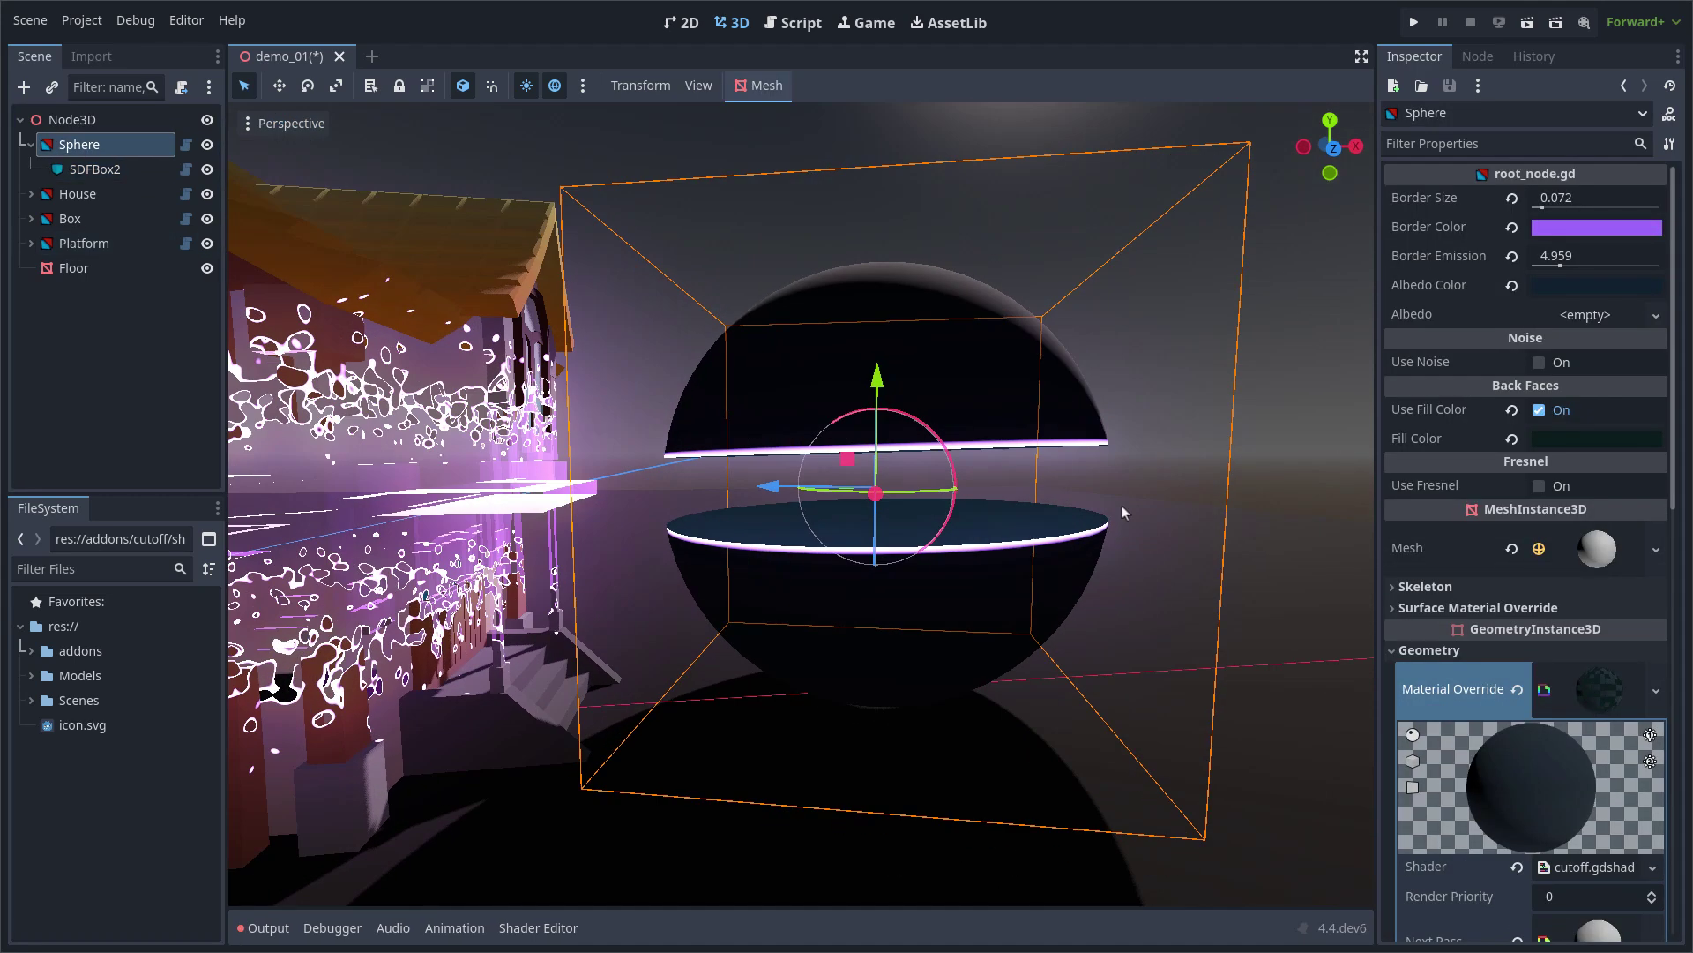
left_click(961, 379)
left_click(89, 145)
mouse_move(1542, 207)
left_mouse_down()
mouse_move(1526, 210)
mouse_move(1660, 207)
mouse_move(1554, 209)
left_mouse_up()
left_click(1560, 234)
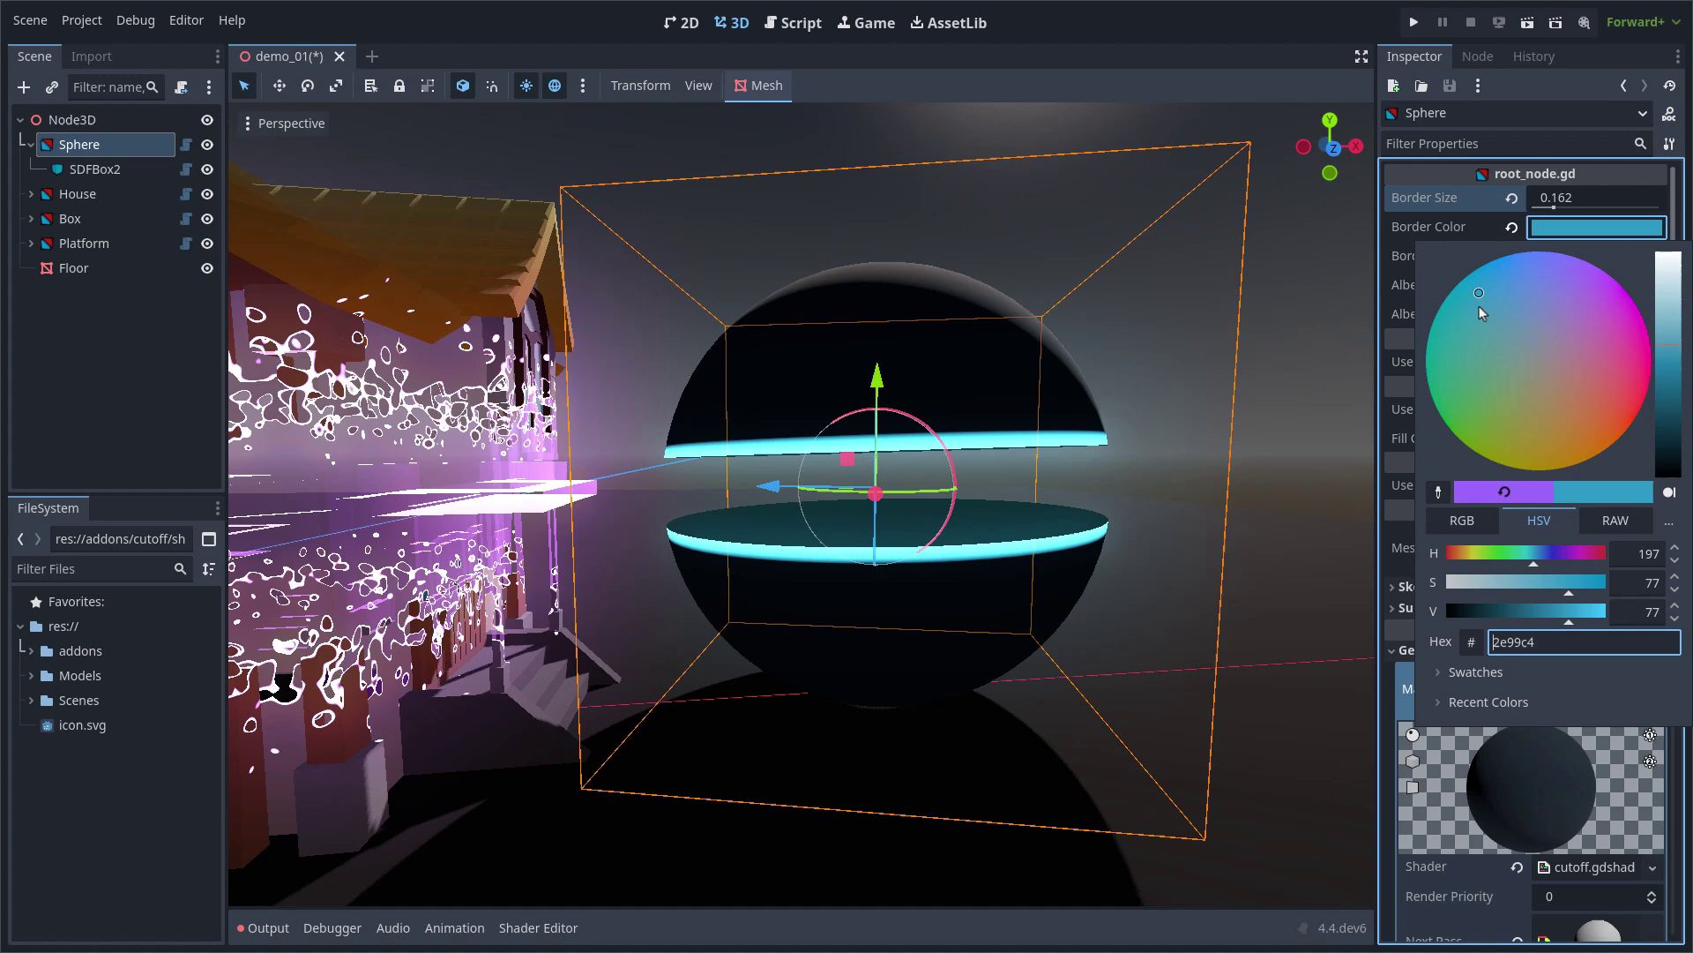
left_click(1447, 230)
Step: Set the sphere's Border Emission to 10.896 and its Albedo Color to crimson
mouse_move(1559, 266)
left_mouse_down()
mouse_move(1539, 266)
mouse_move(1561, 291)
left_mouse_up()
left_click(1555, 292)
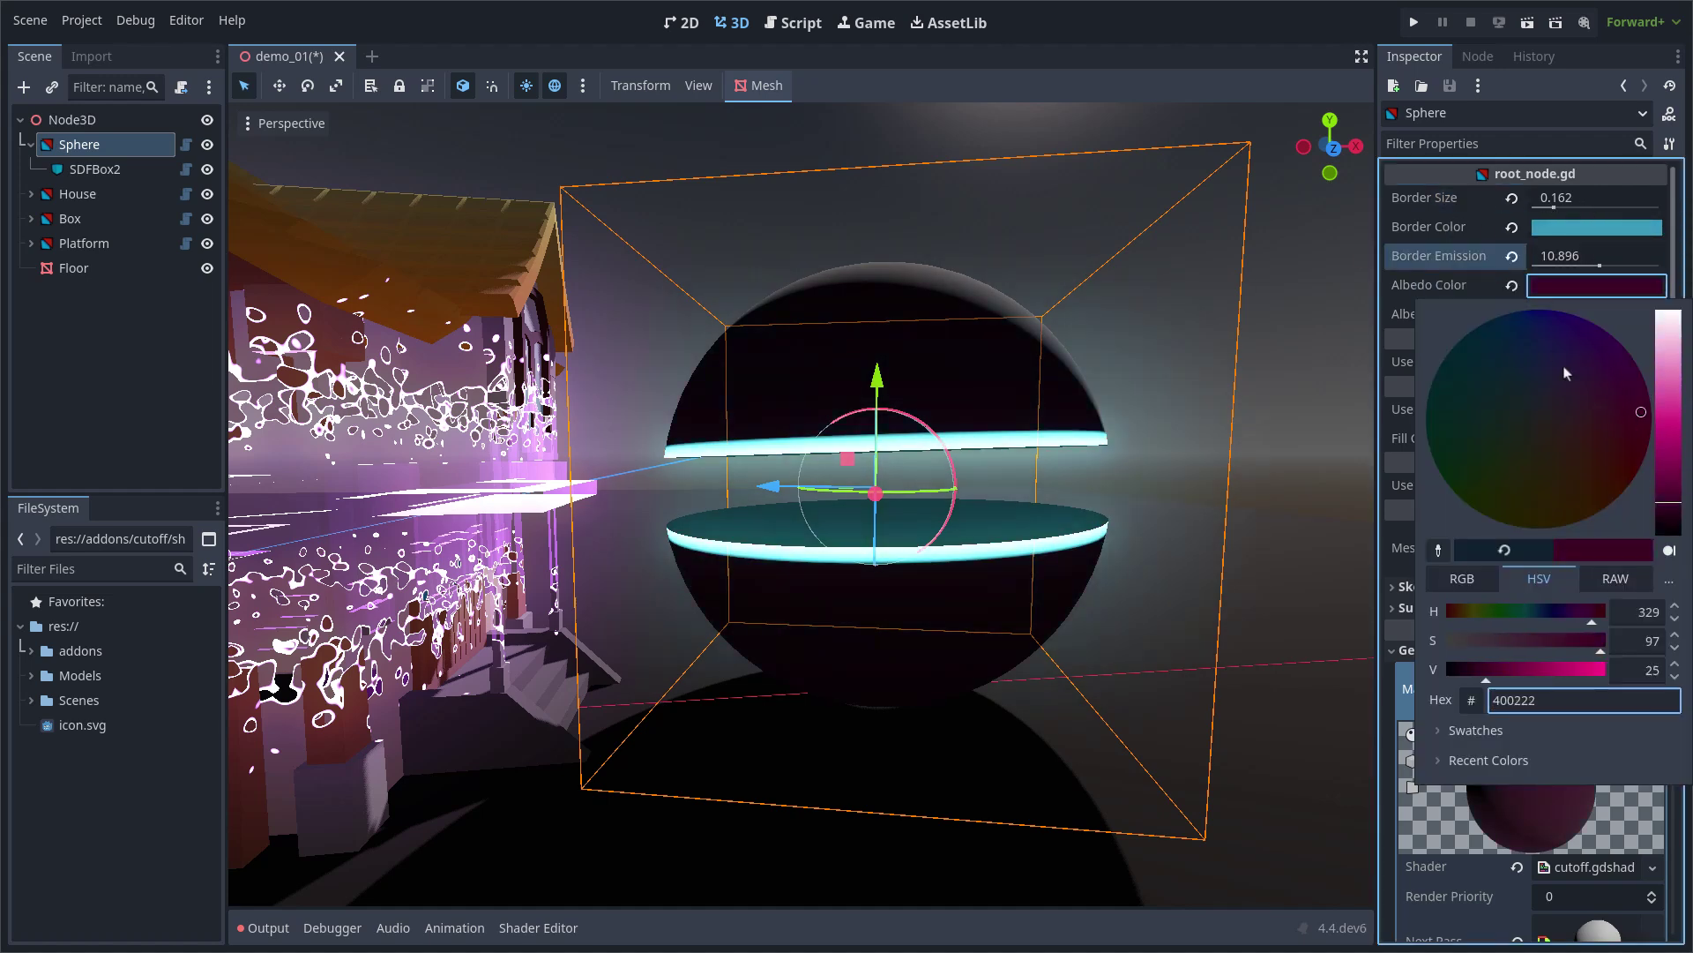
left_click_drag(1633, 427, 1619, 375)
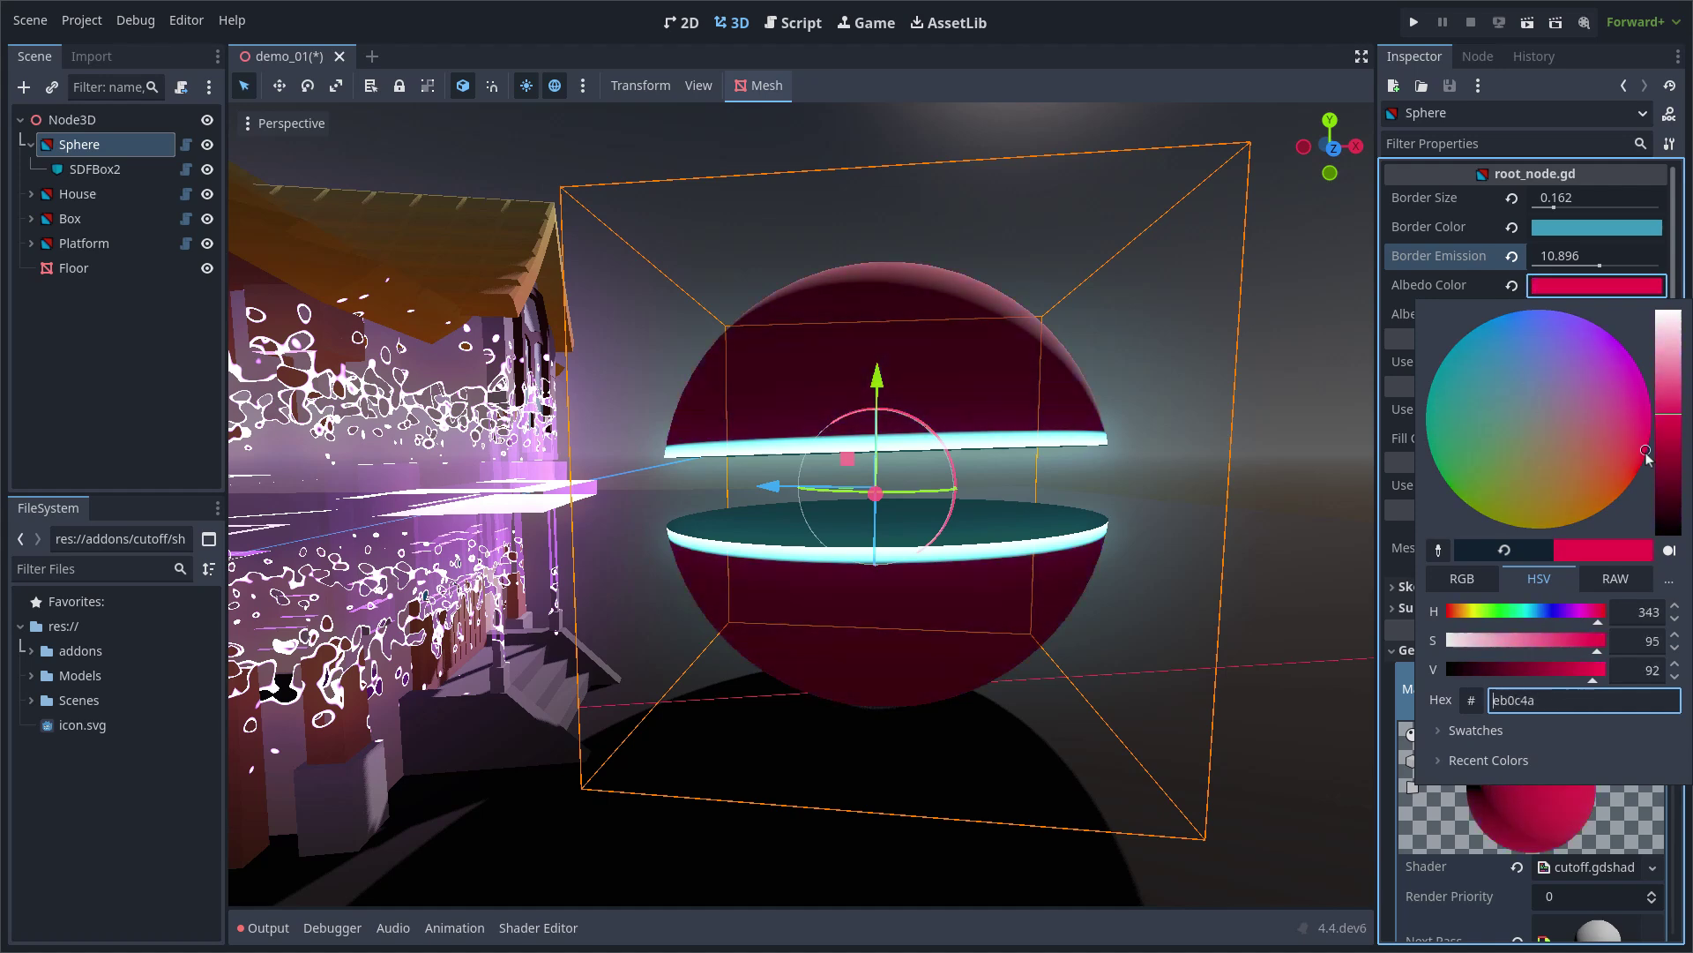
left_click(1253, 395)
middle_click_drag(1252, 394, 1237, 410)
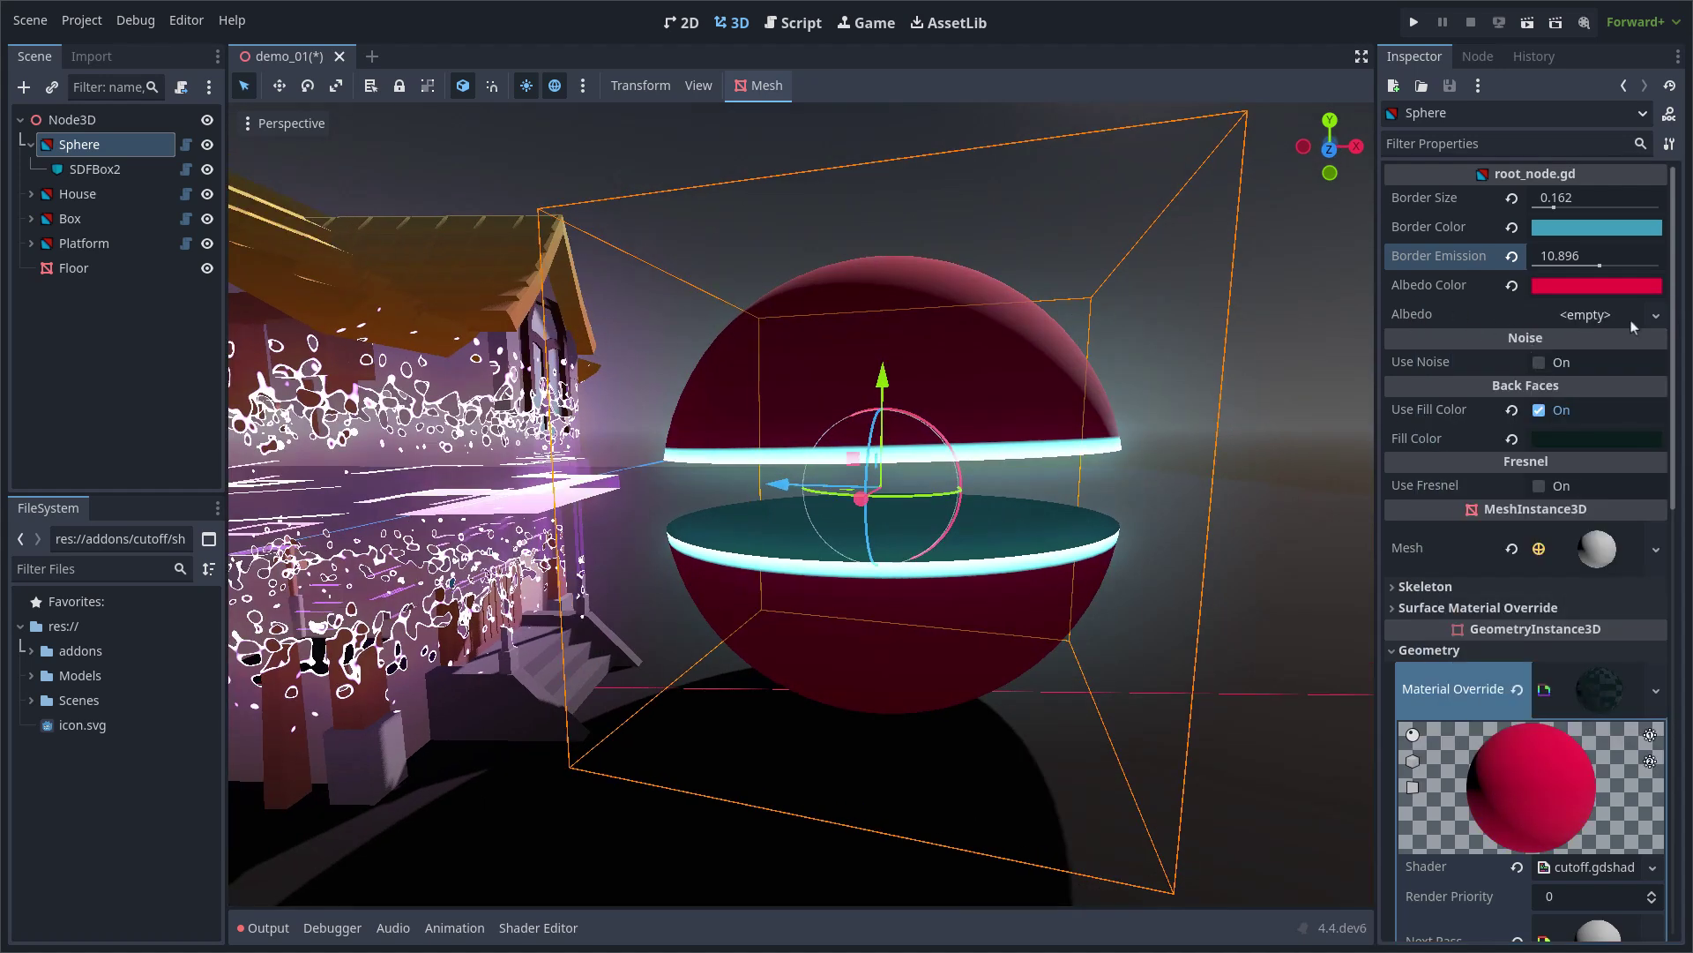
Step: Enable noise on the sphere's cut edge for a preview and disable it again
left_click(1537, 363)
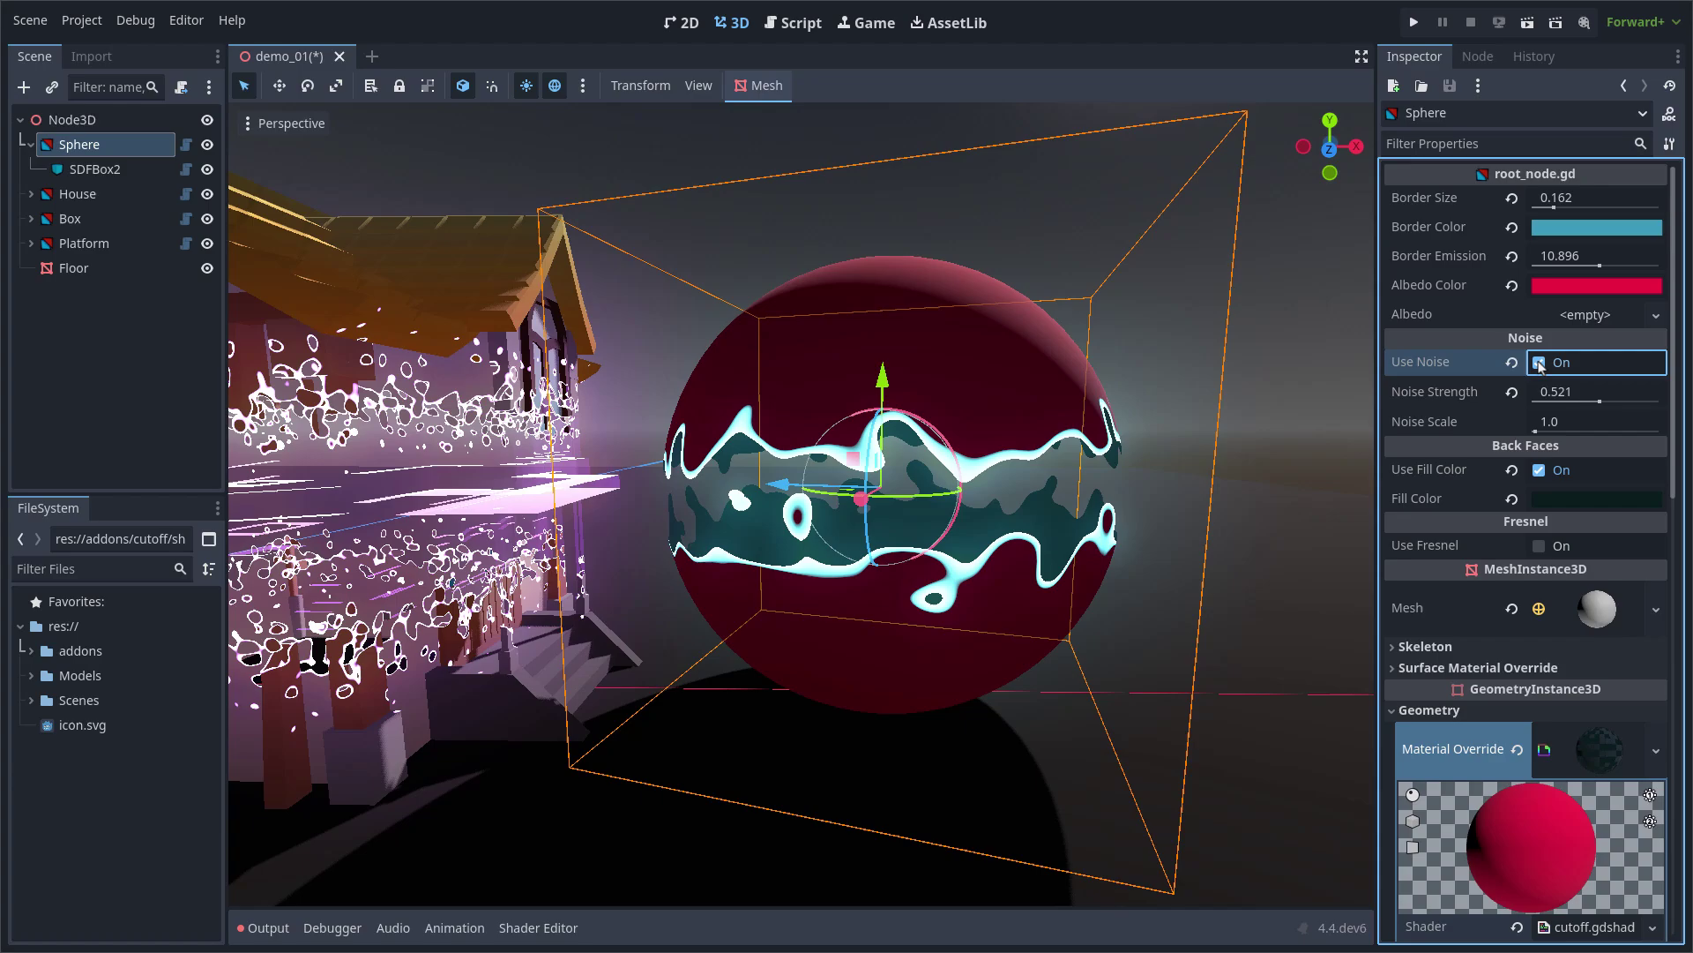
middle_click_drag(1235, 388, 1164, 388)
left_click(1537, 363)
middle_click_drag(1147, 454, 1159, 461)
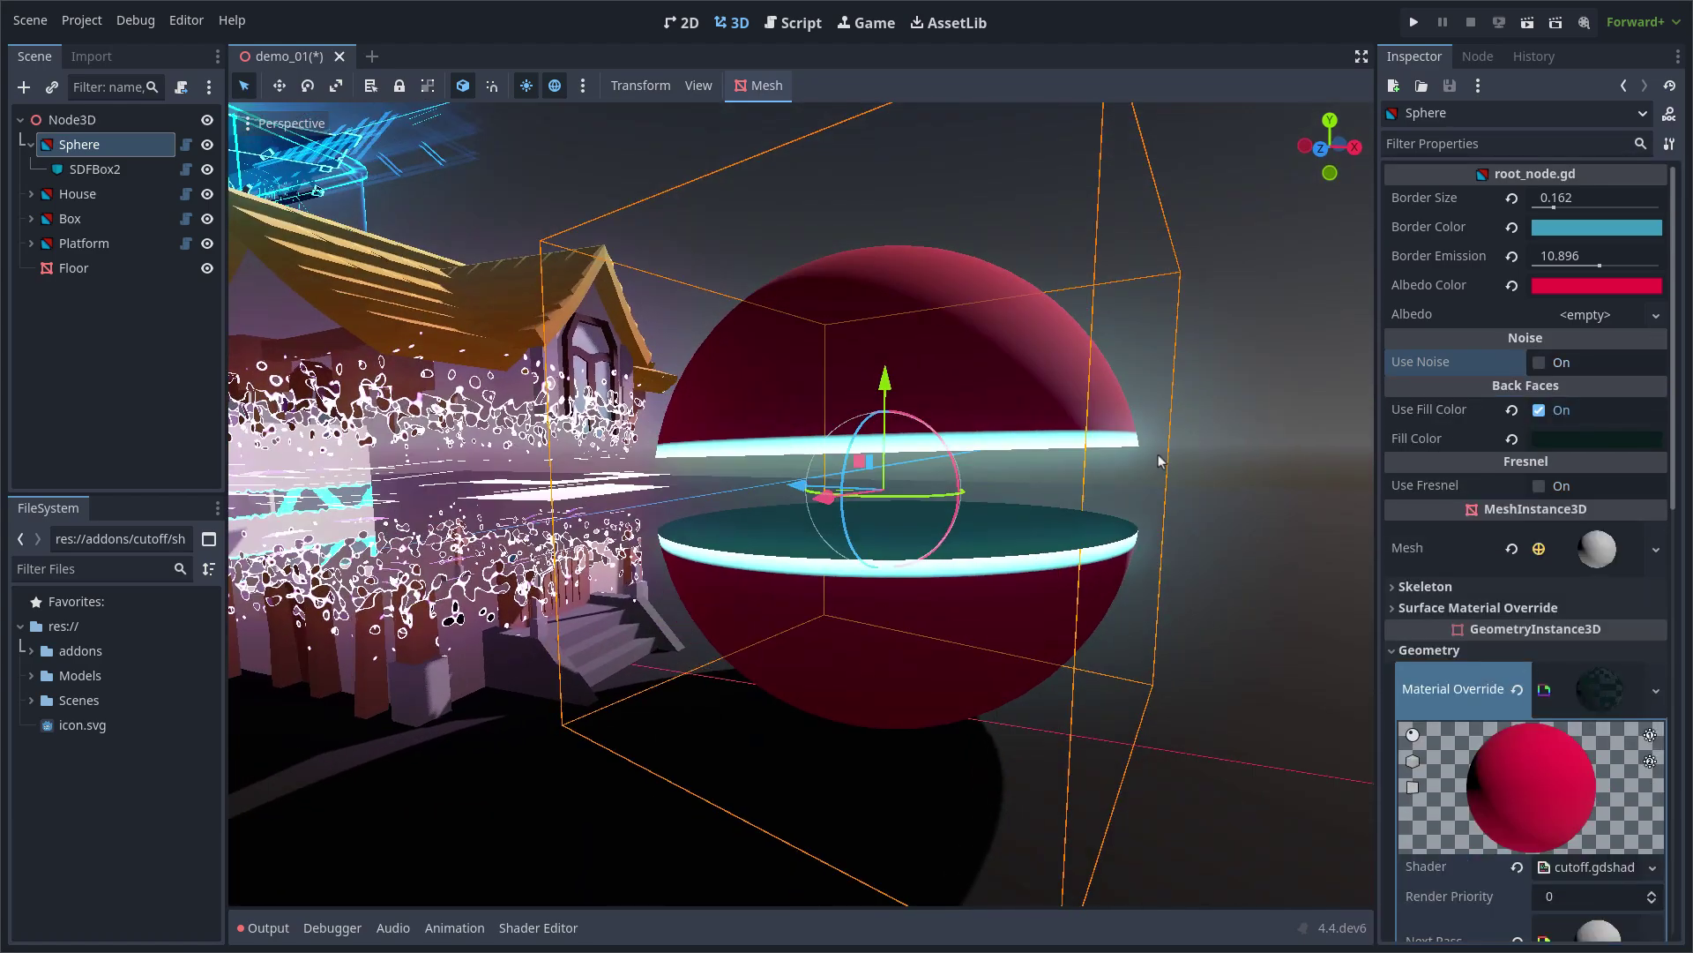
Step: Switch the sphere's back-face fill color off and back on to compare the cut surface
middle_click_drag(999, 573, 1039, 569)
scroll(972, 579, "up", 4)
left_click(1539, 411)
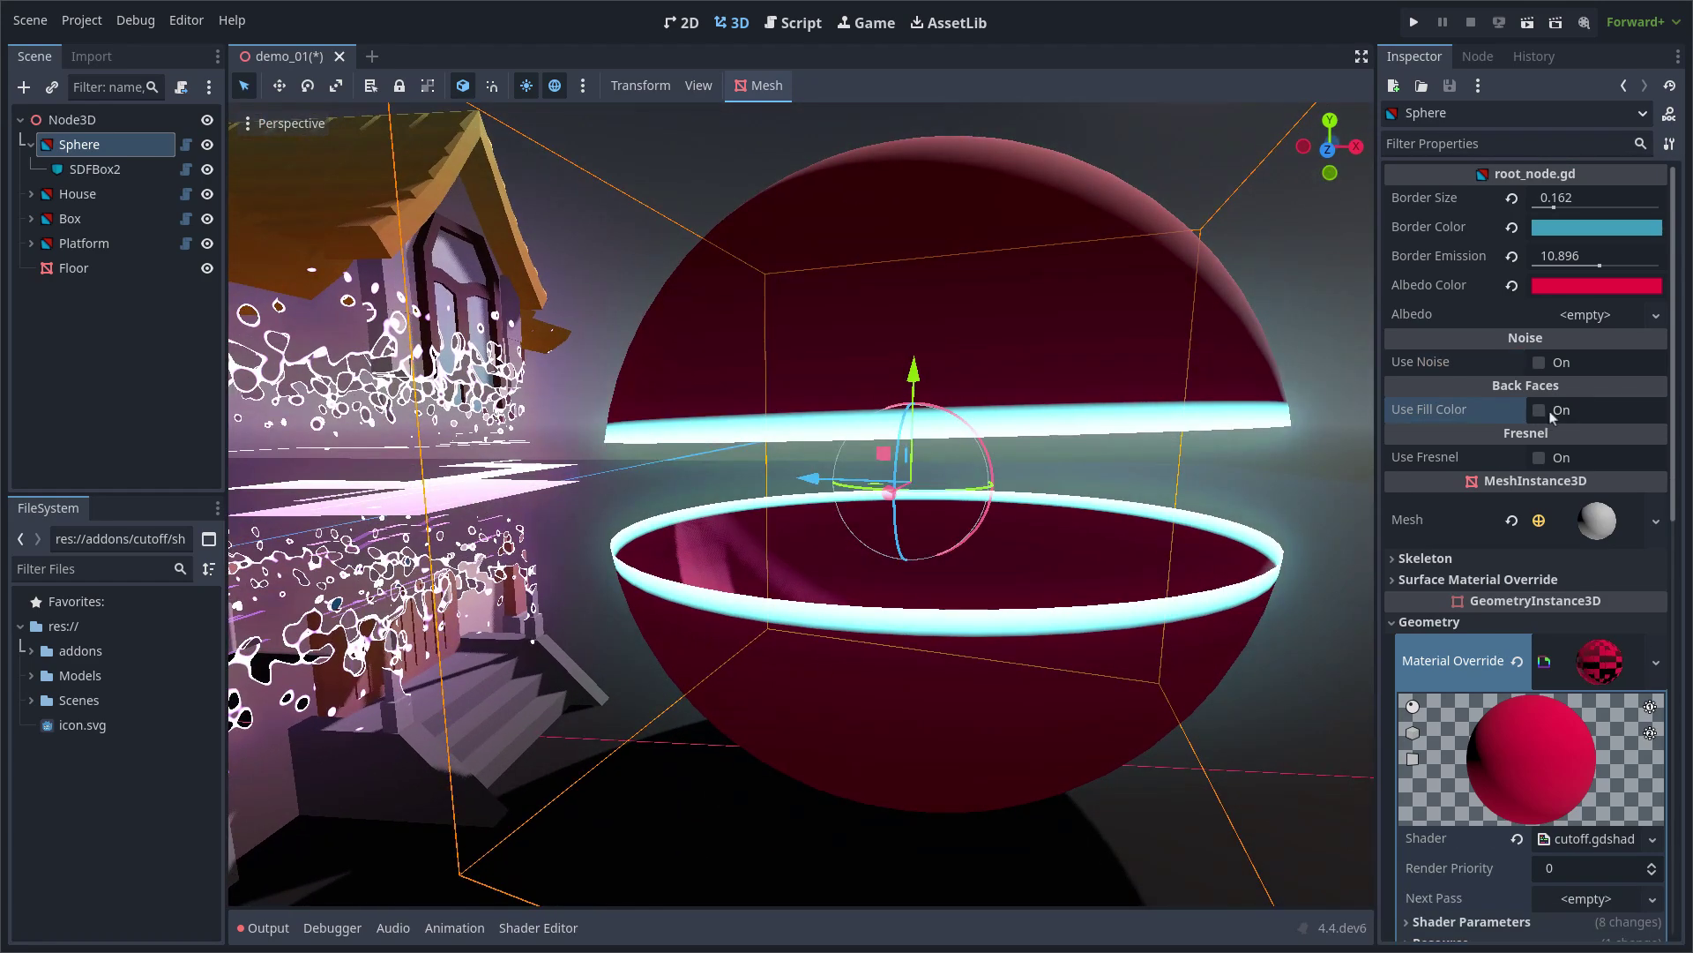
left_click(1539, 411)
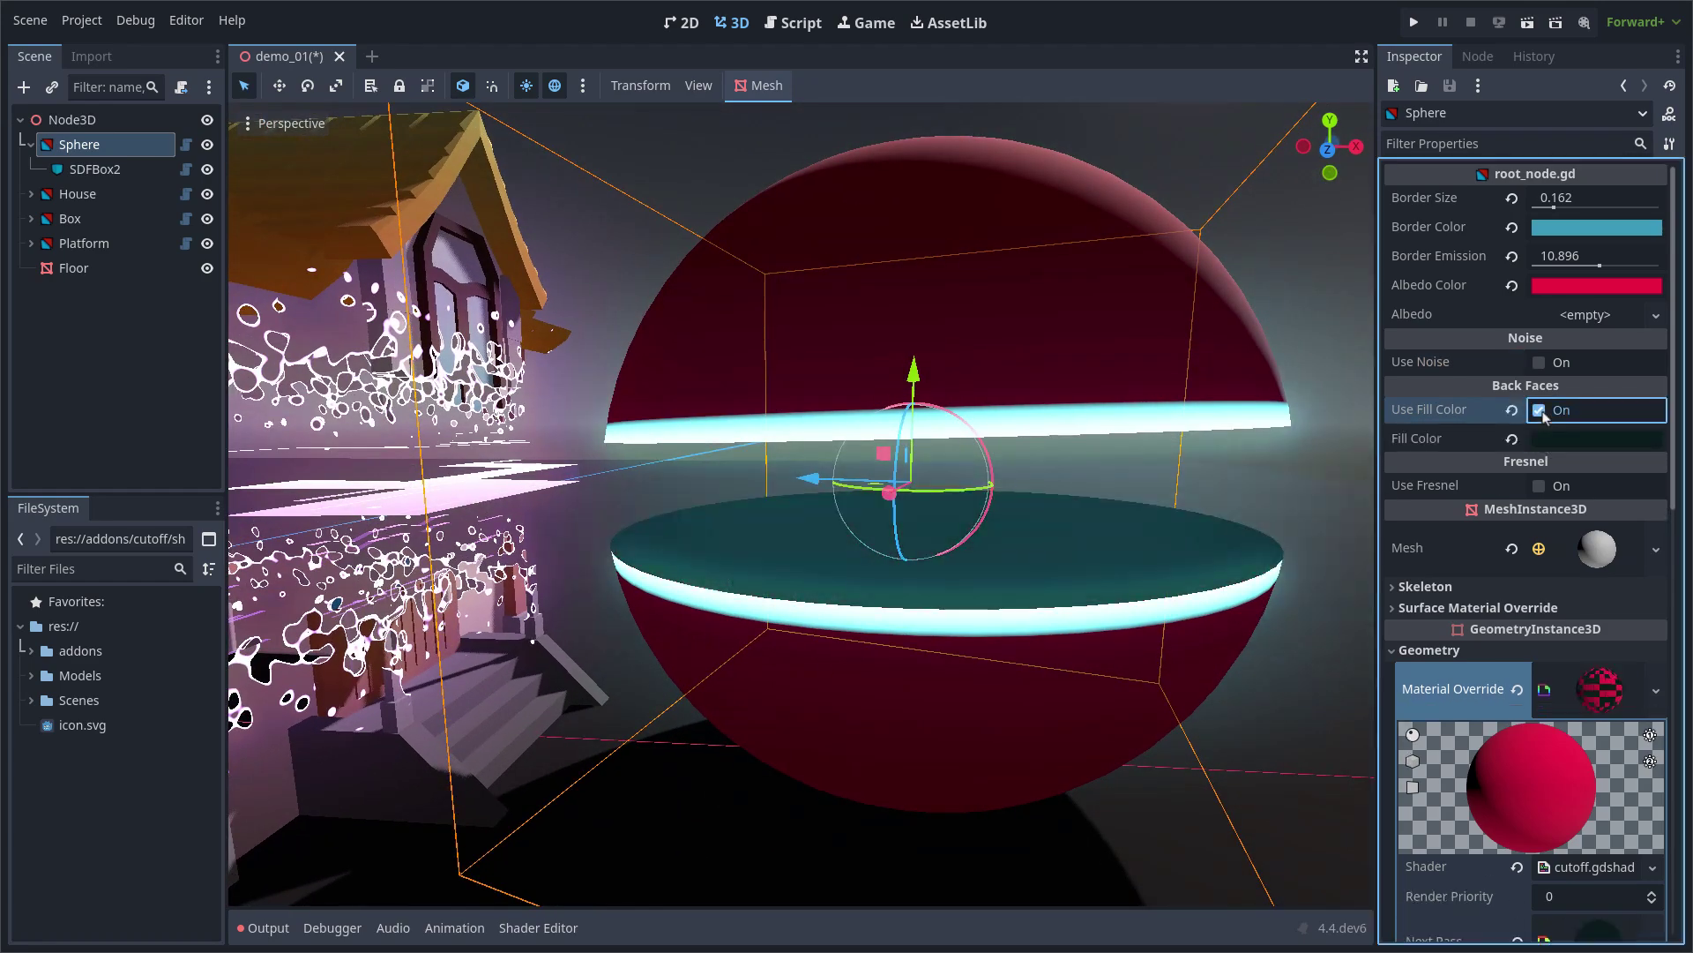
Step: Sample the sphere's dark red as its back-face Fill Color and darken it to 30030f
left_click(1585, 439)
left_click(1438, 683)
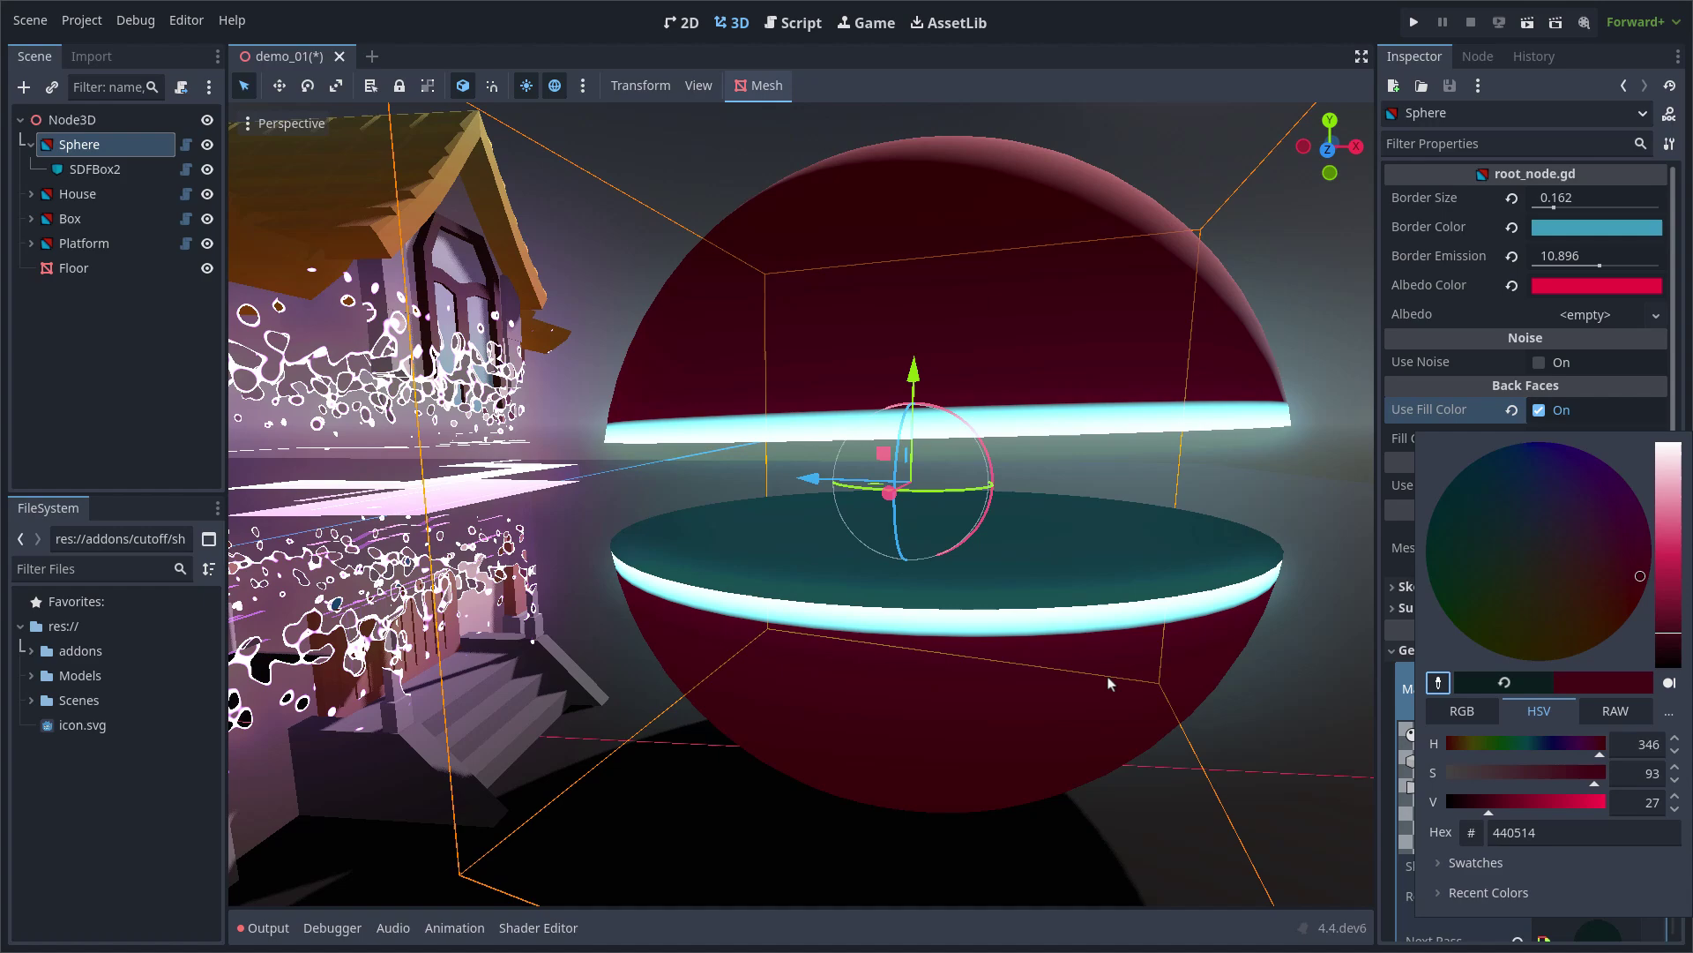
left_click(1113, 678)
middle_click_drag(1268, 563, 1252, 575)
left_click(1596, 439)
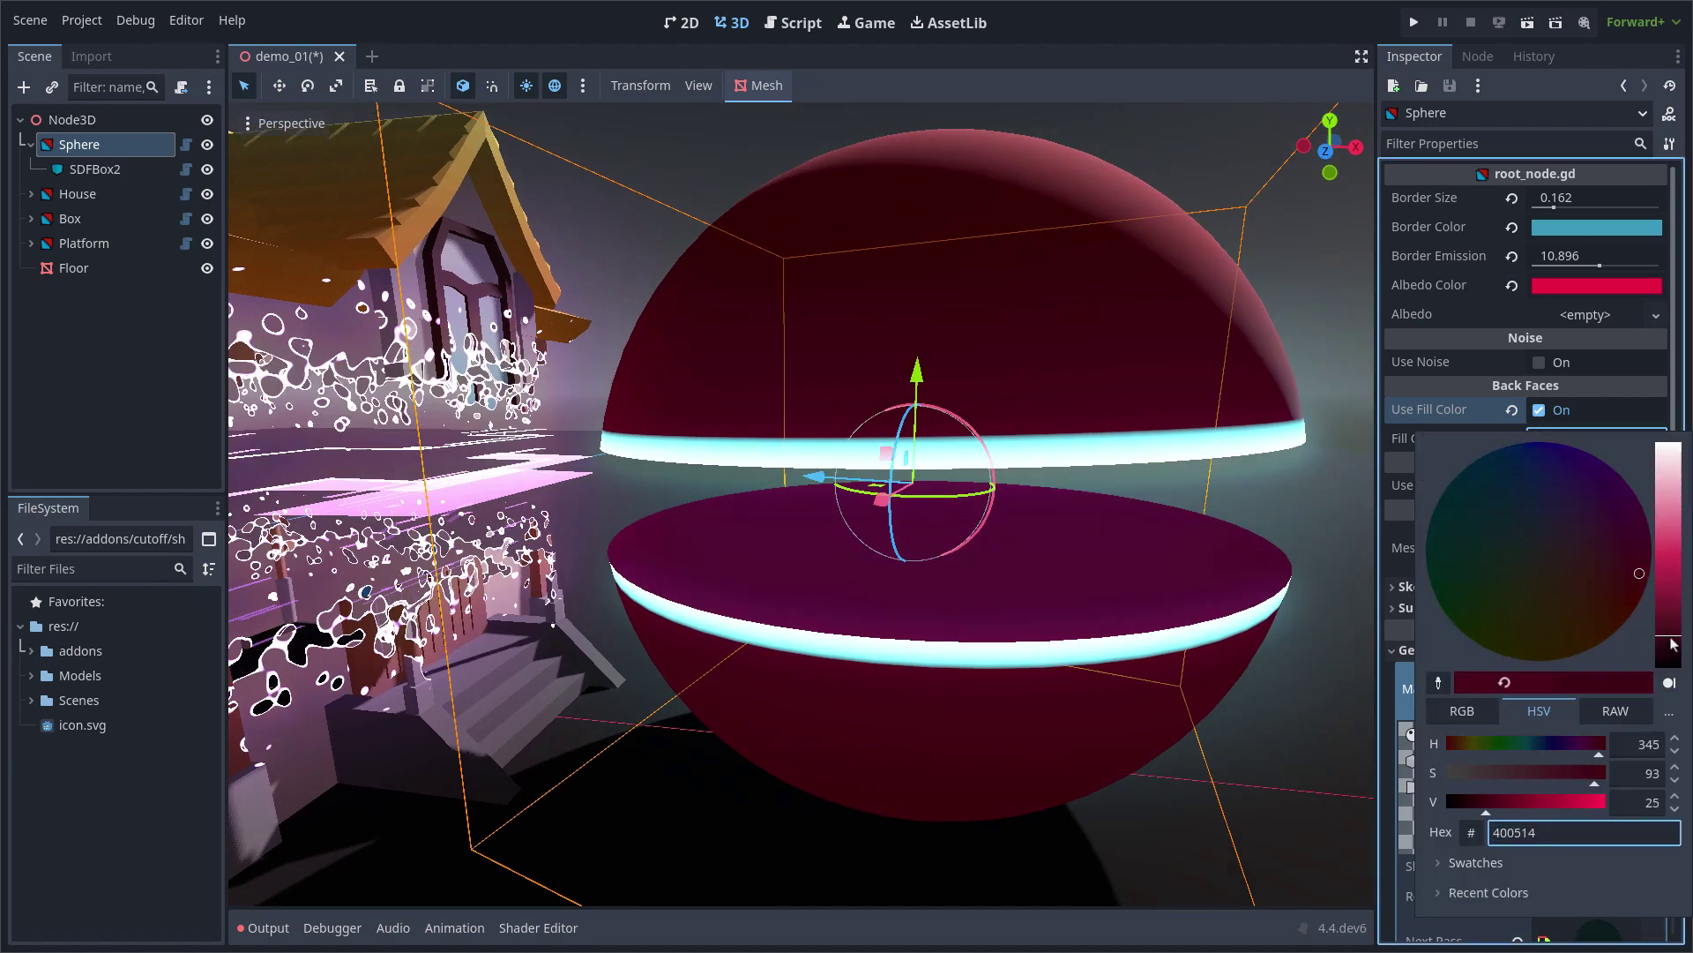
left_click_drag(1508, 807, 1476, 805)
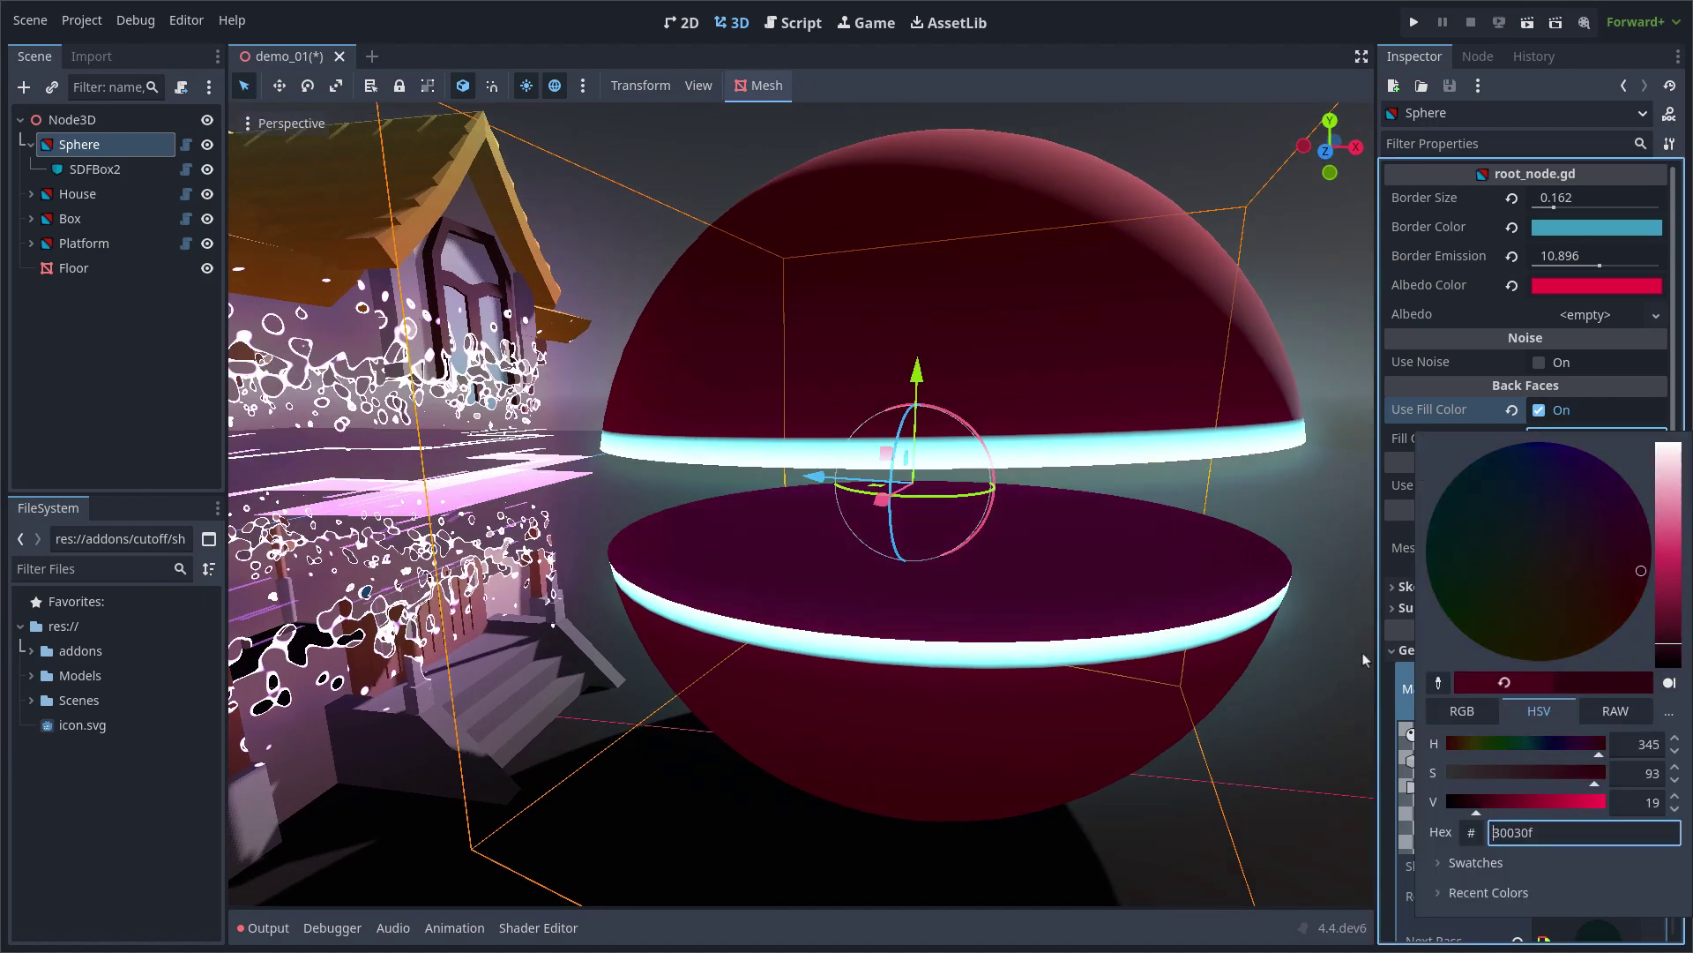
Step: Adjust SDFBox2 so it notches only one side of the sphere, and set the sphere's Border Emission to 13.799
middle_click_drag(1302, 537, 882, 415)
left_click(877, 405)
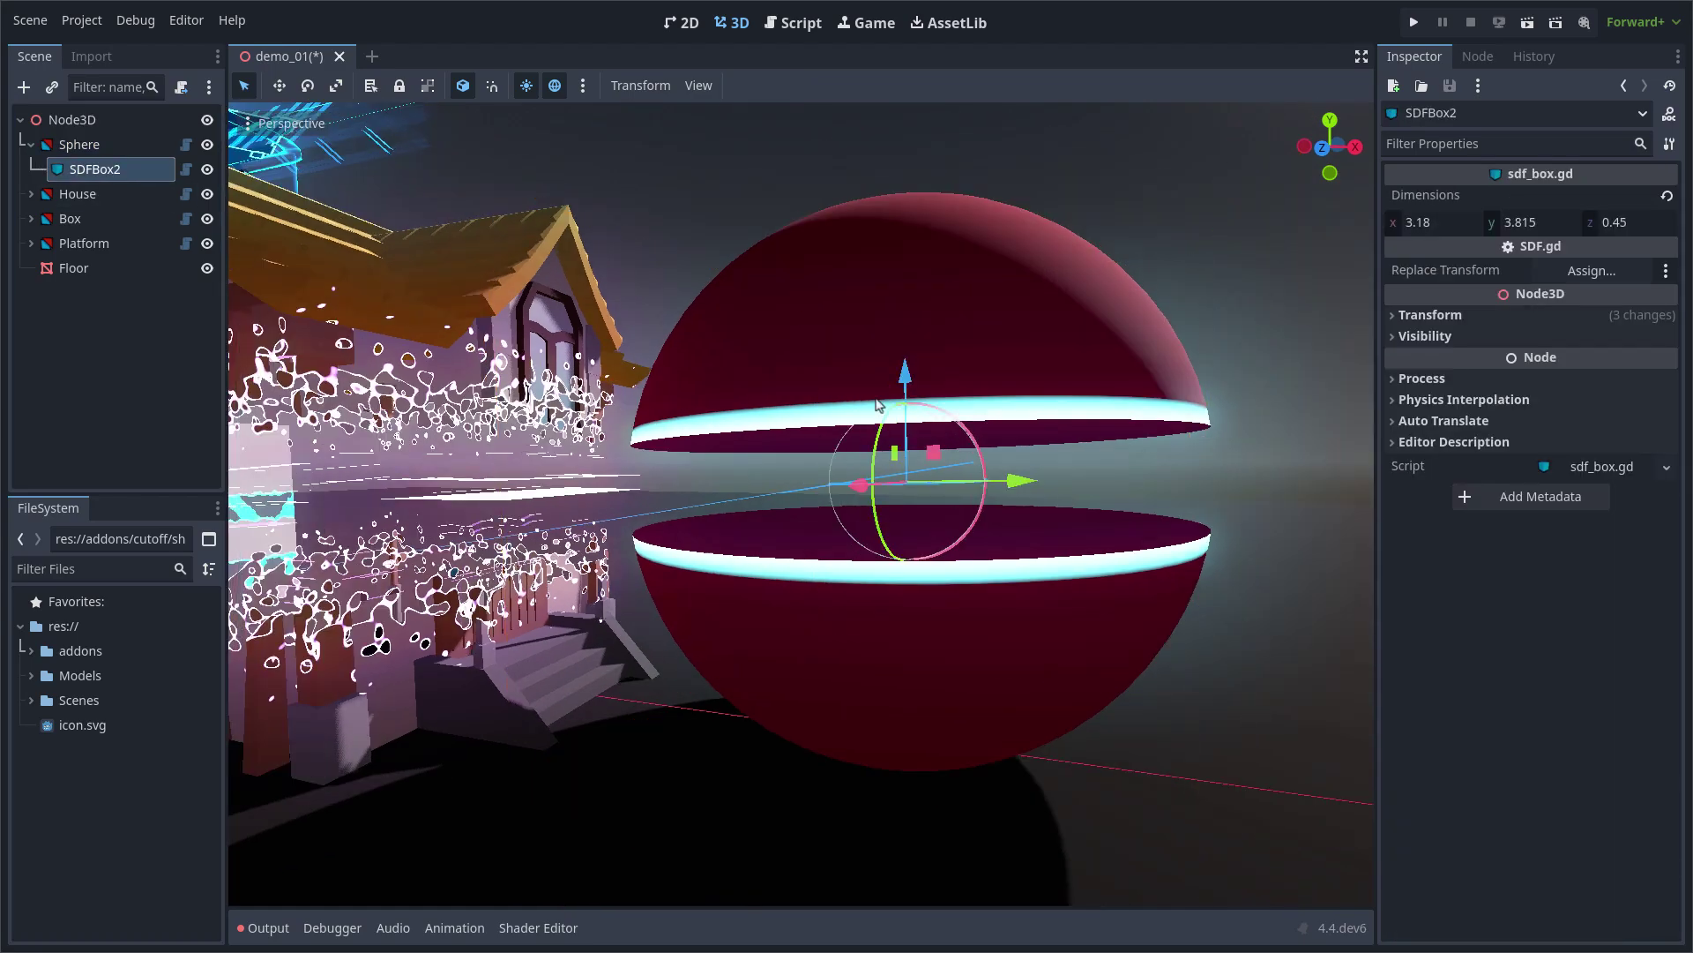
left_click_drag(1612, 572, 1610, 572)
middle_click_drag(1323, 569, 865, 609)
scroll(825, 680, "down", 5)
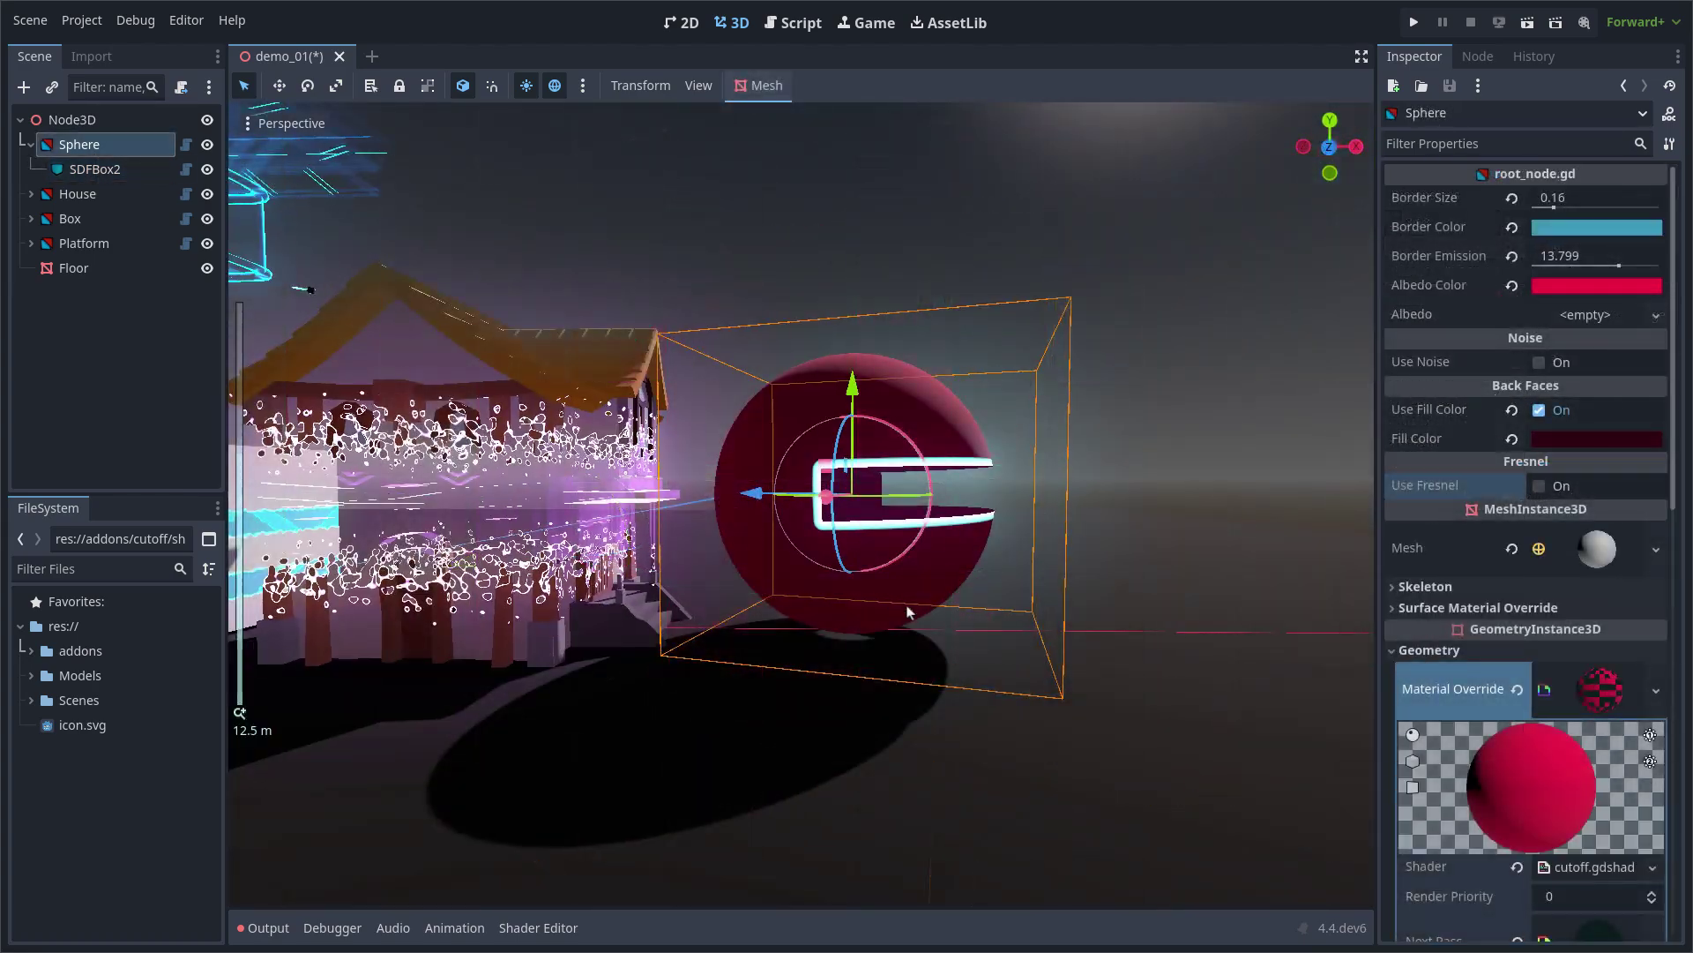
Step: Reduce the house's Noise Strength to 0.516
middle_click_drag(1076, 576, 963, 469)
left_click(955, 508)
scroll(1018, 488, "up", 3)
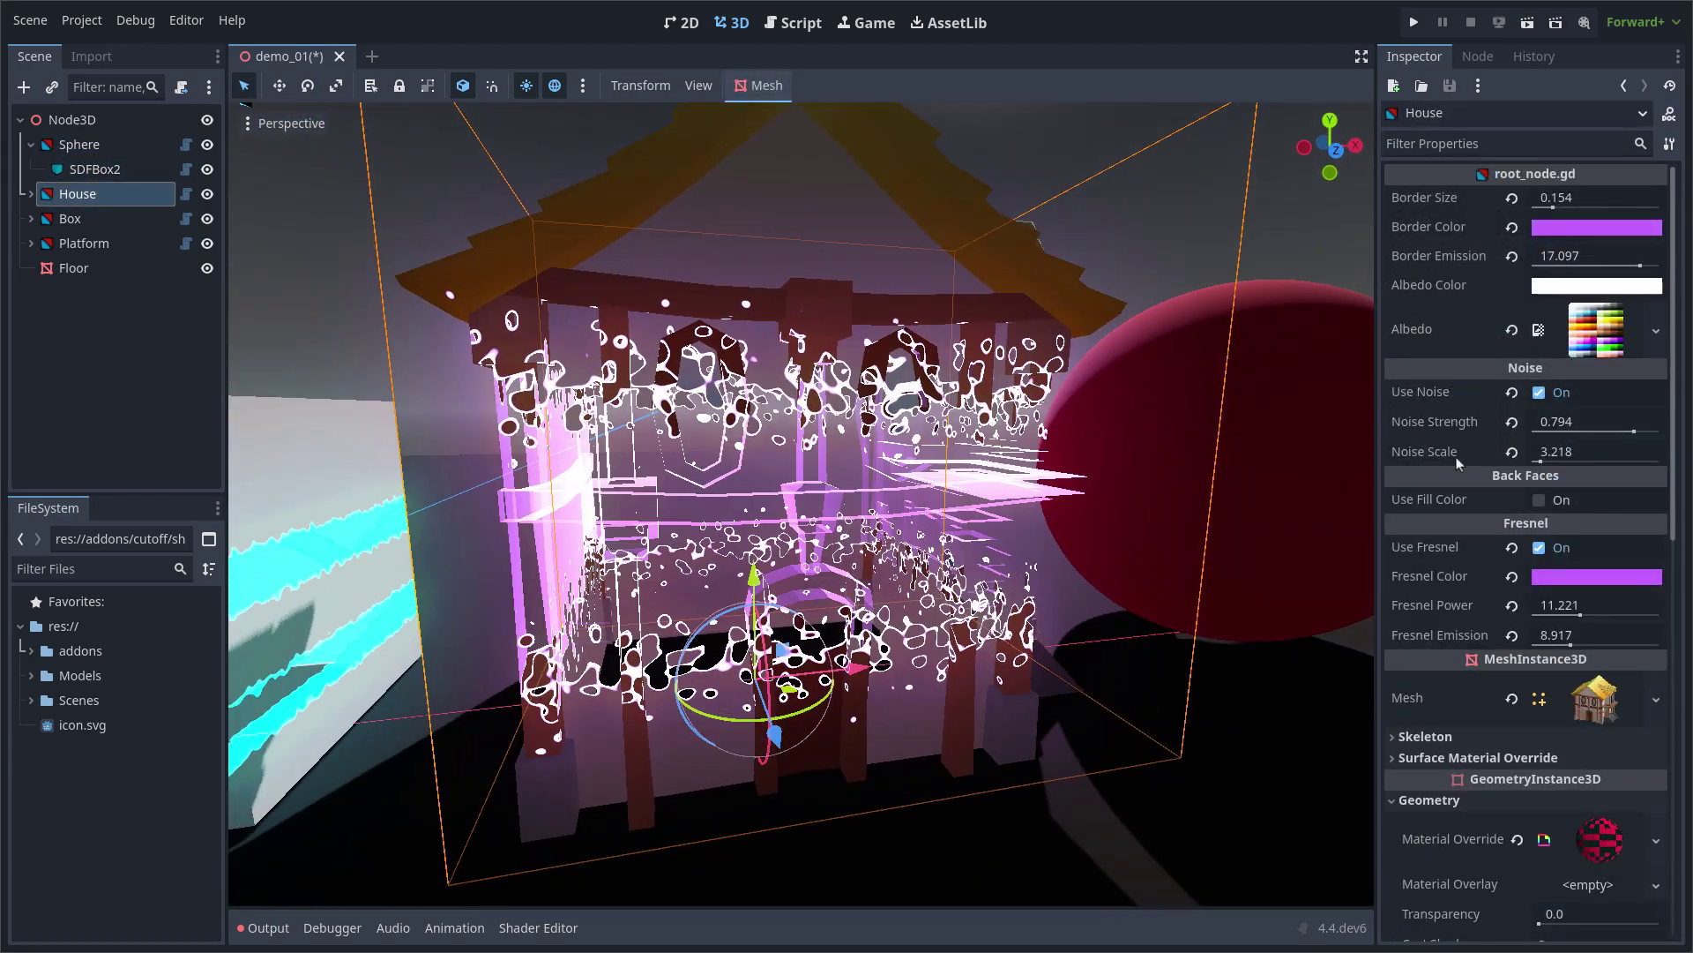
left_click_drag(1628, 441, 1604, 456)
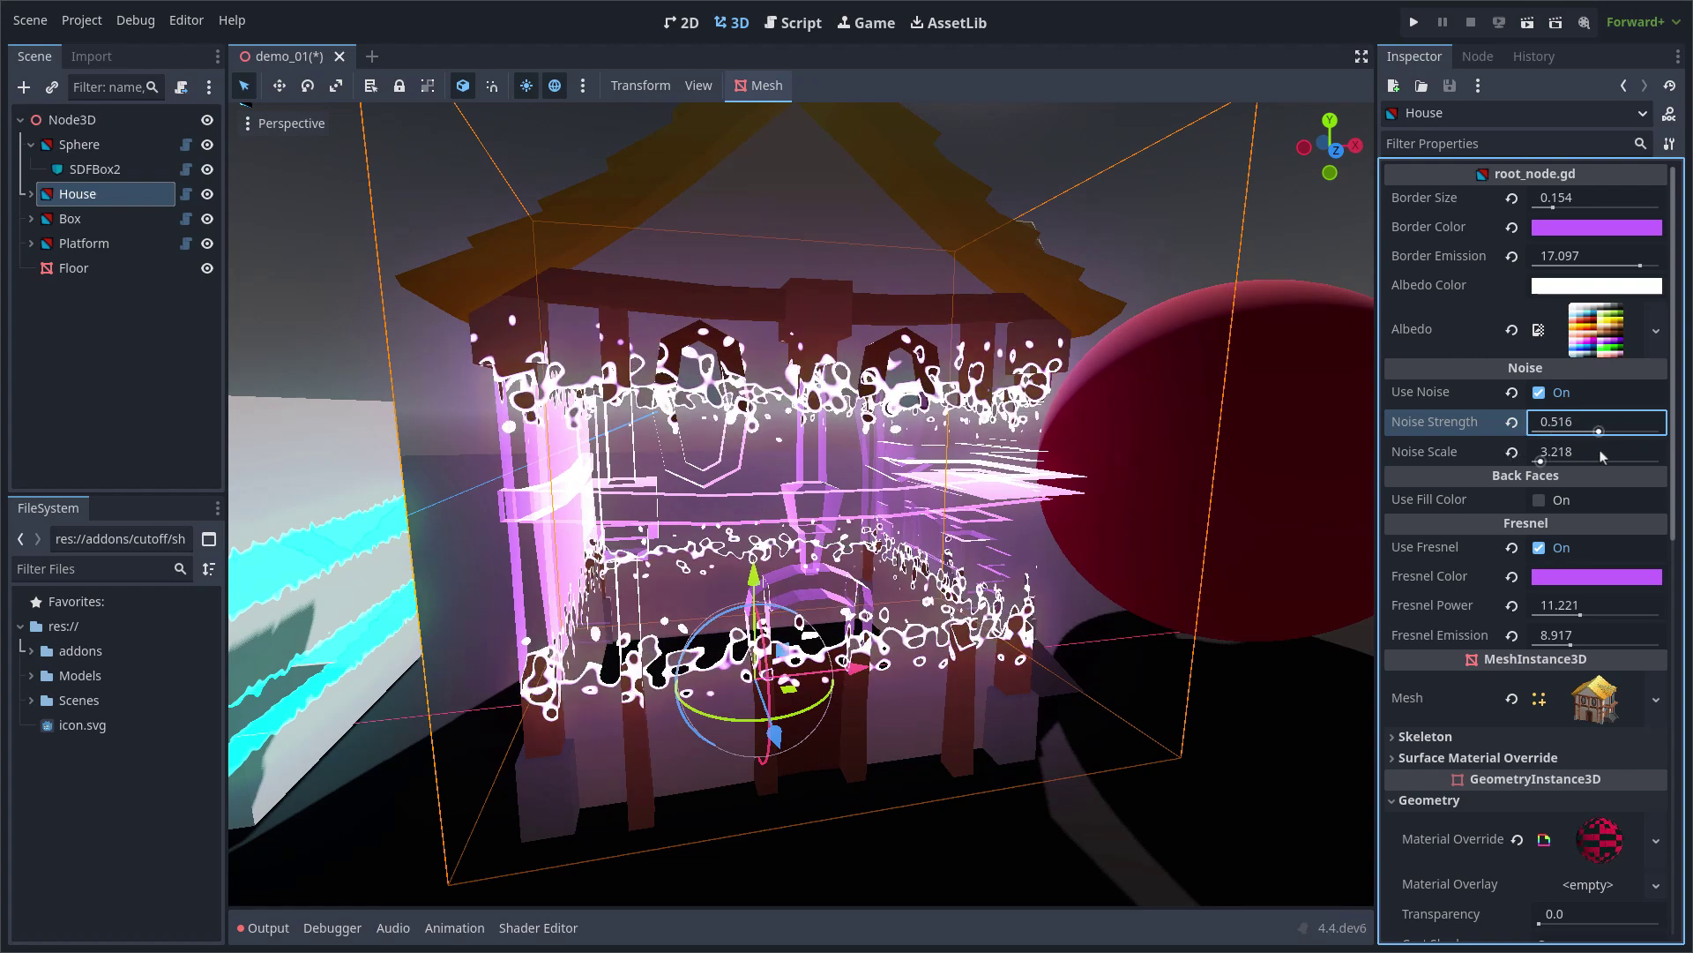
Step: Shrink the house's SDFBox cutter to 0.12 in Y
left_click(31, 194)
left_click(95, 220)
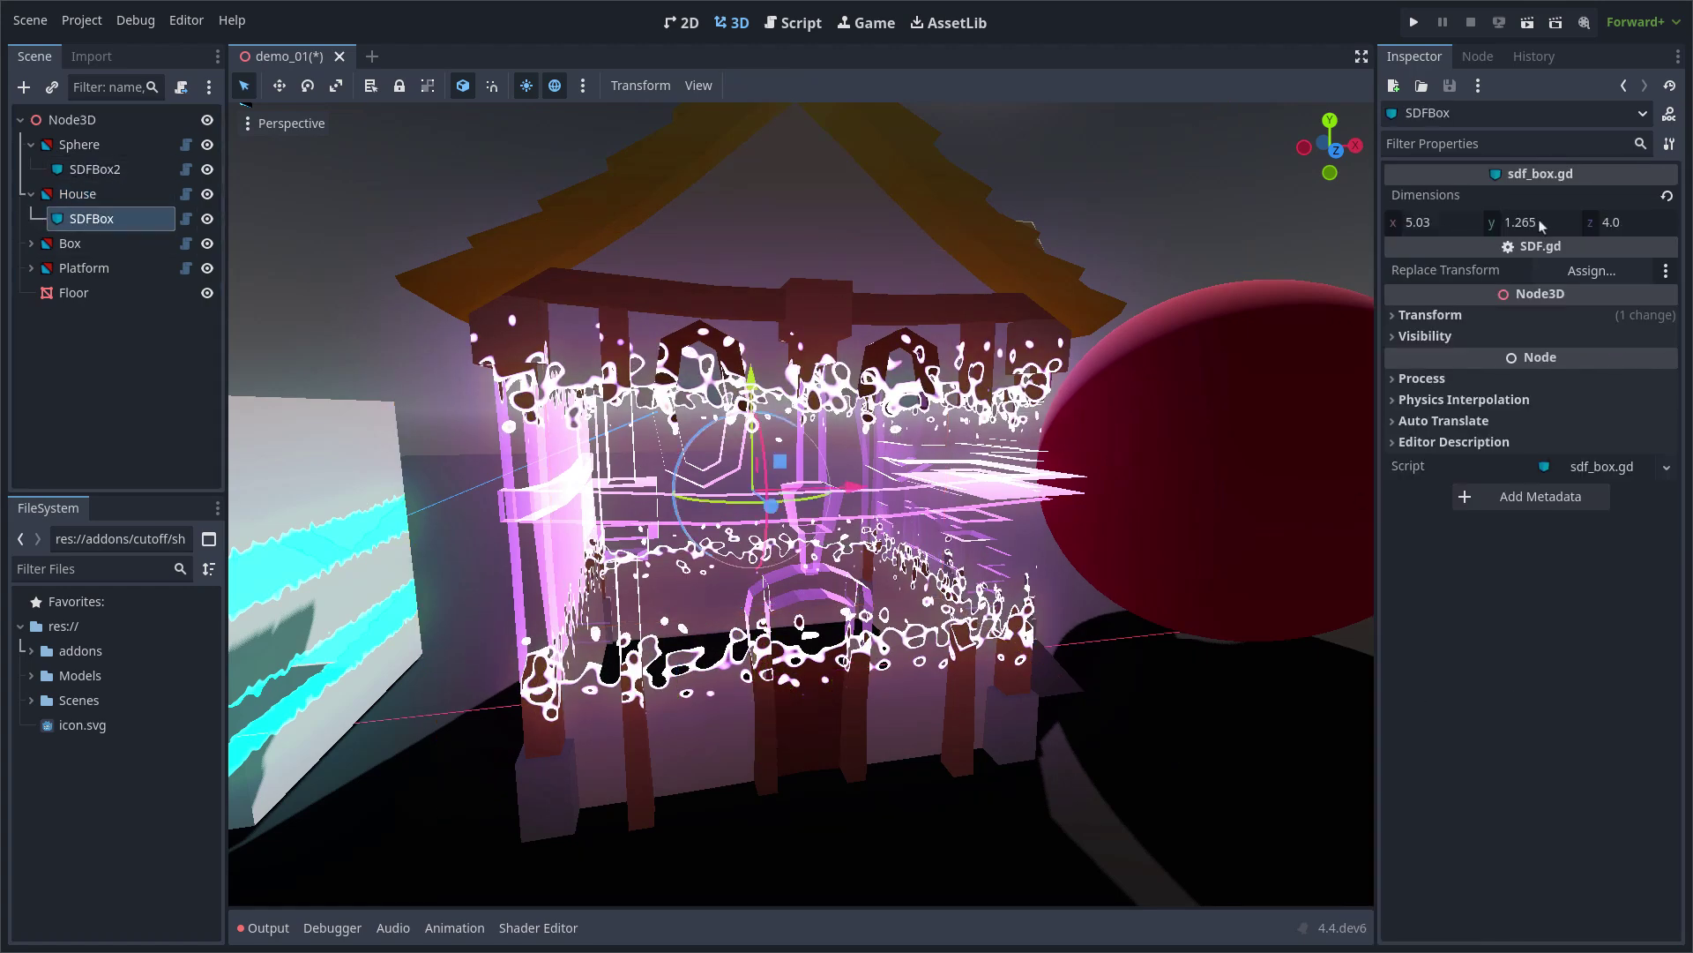
mouse_move(1535, 226)
left_mouse_down()
mouse_move(1504, 226)
mouse_move(1579, 226)
mouse_move(1529, 224)
left_mouse_up()
middle_click_drag(918, 406, 859, 412)
scroll(859, 413, "down", 4)
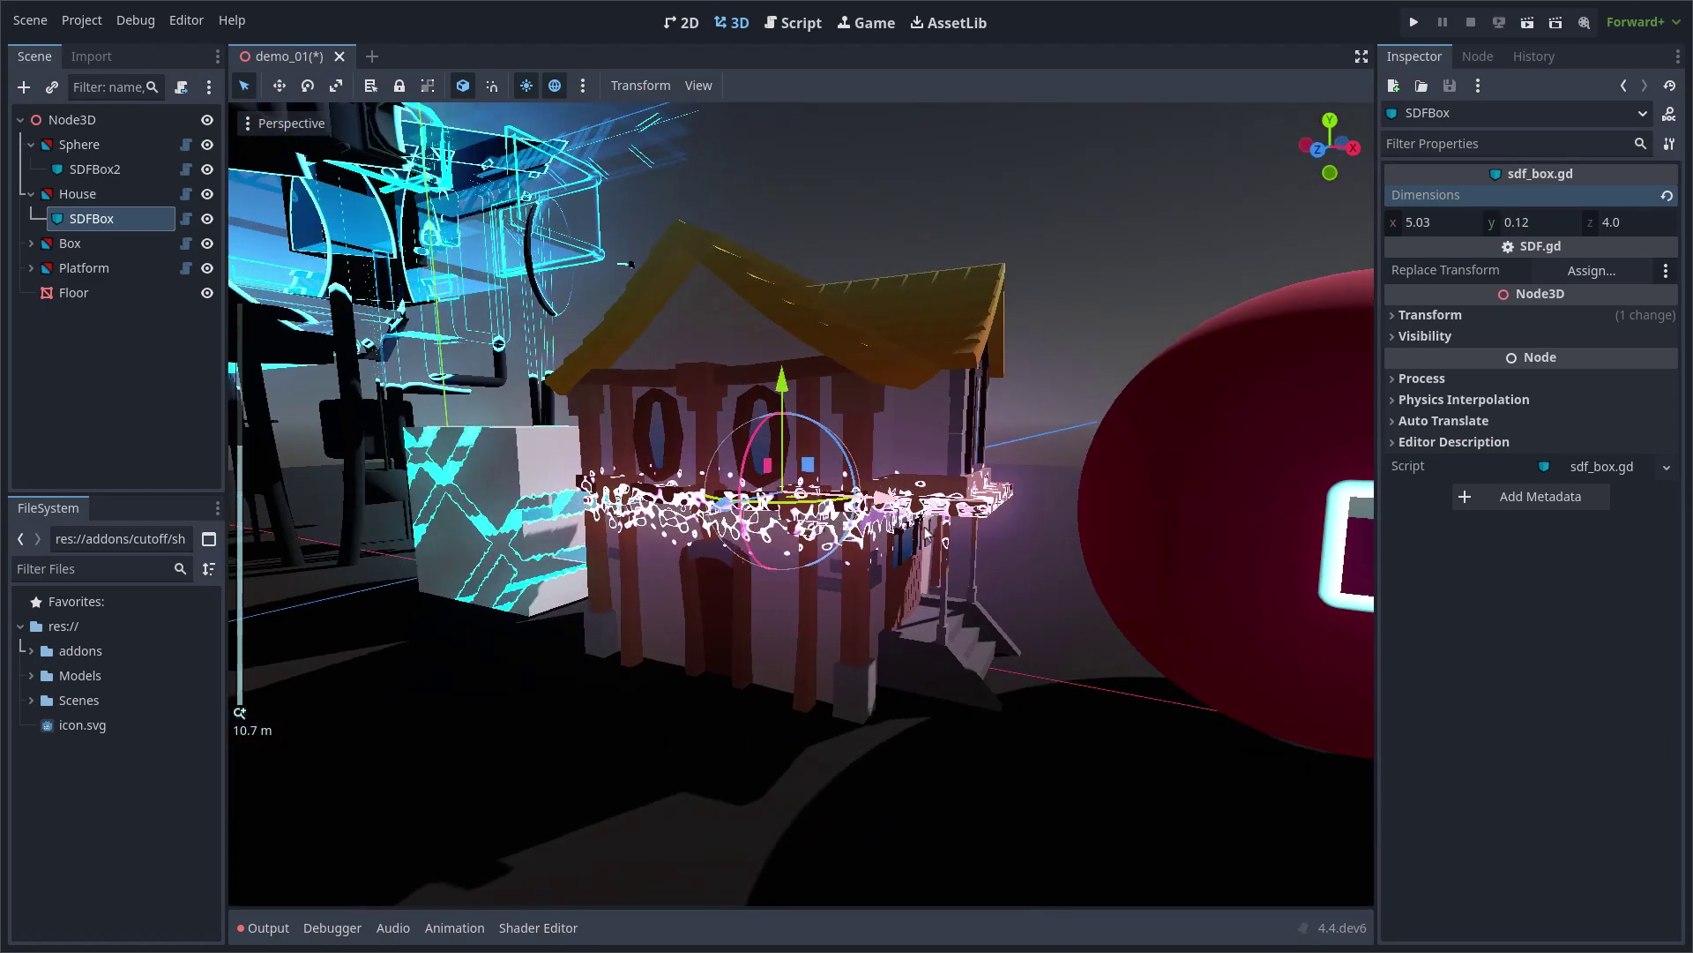
Step: Set the house's Noise Strength to 0.78, Noise Scale to 42.03 and Border Size to 0.216
scroll(859, 413, "up", 4)
left_click(860, 413)
left_click_drag(1550, 460, 1631, 433)
left_click_drag(1660, 461, 1640, 462)
scroll(992, 520, "up", 10)
scroll(992, 520, "down", 5)
middle_click_drag(990, 530, 1004, 496)
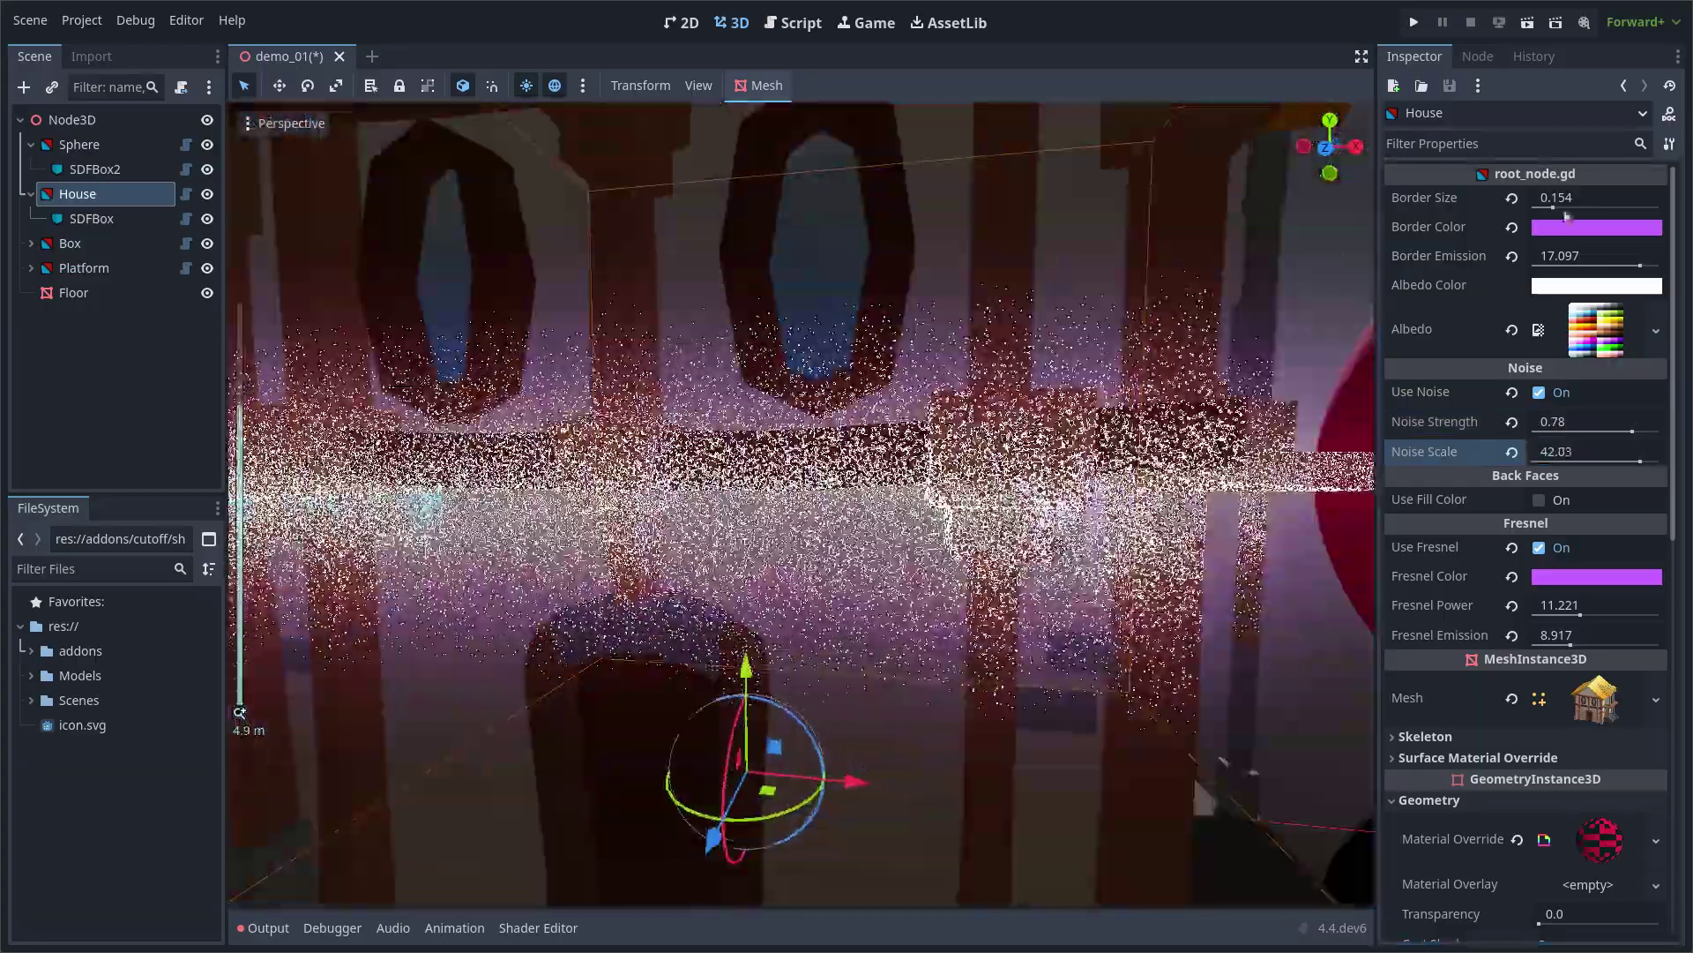
left_click_drag(1567, 215, 1577, 216)
scroll(1154, 462, "down", 4)
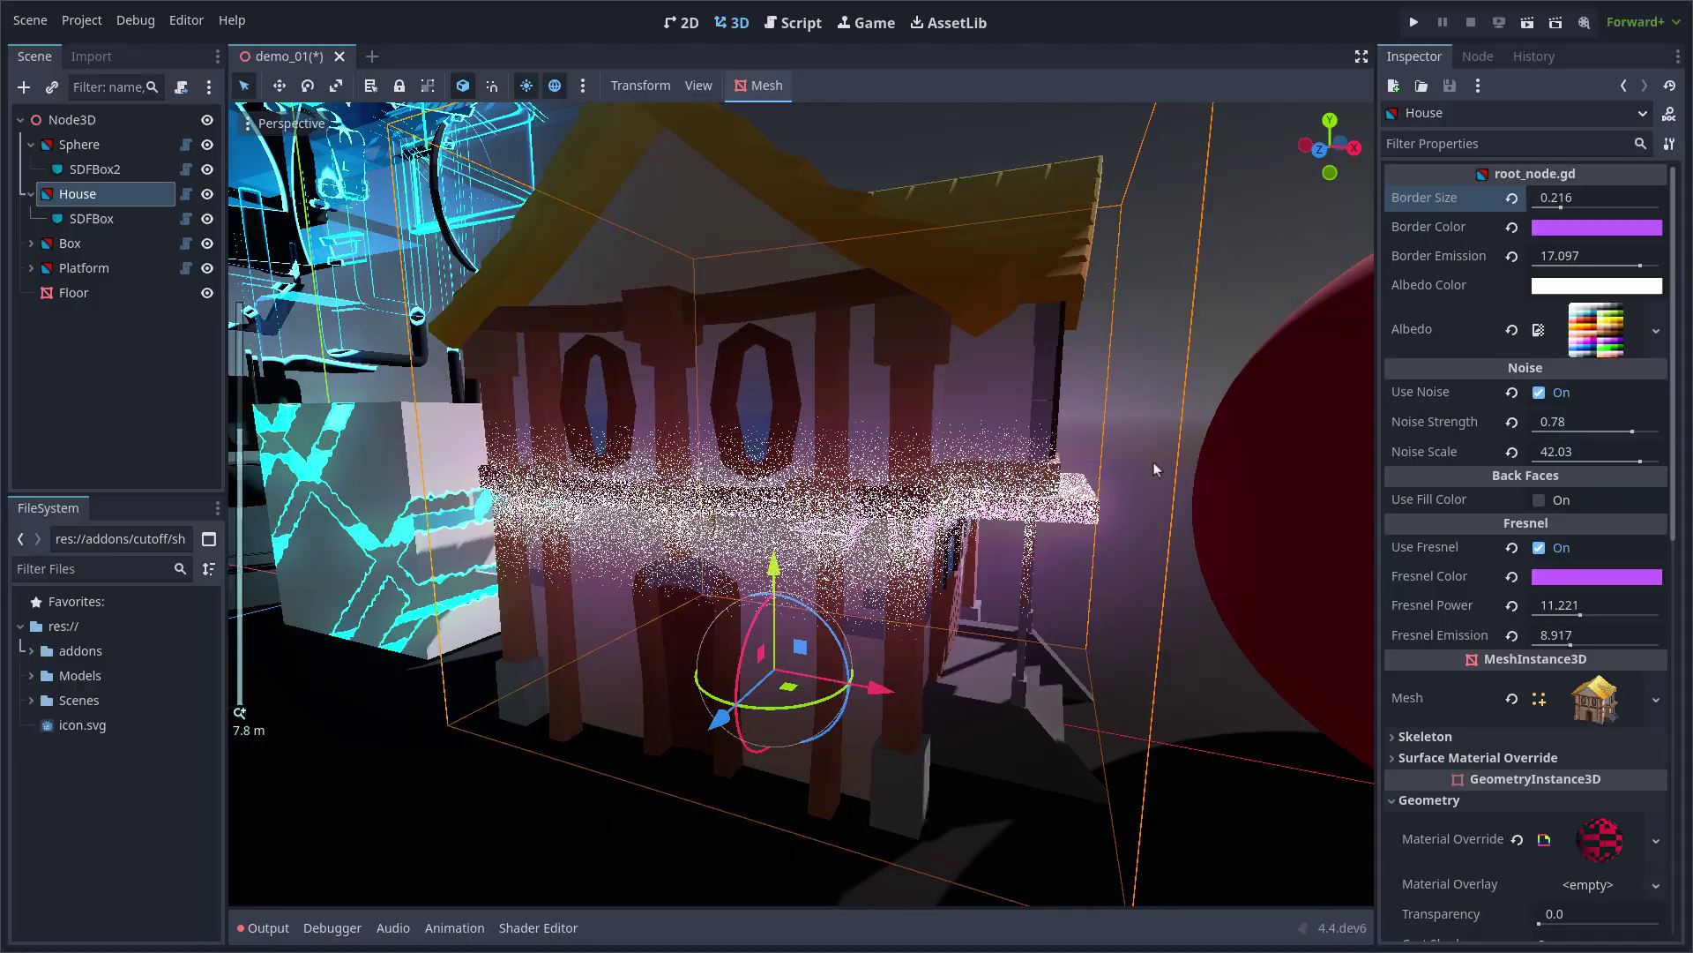
Step: Enlarge the house's SDFBox cutter along Y to open a tall gap through the middle of the house
left_click(124, 220)
left_click_drag(1525, 227, 1560, 228)
Step: Set the house's Noise Scale to 7.377, Noise Strength to 0.445 and Border Size to 0.091
left_click(104, 201)
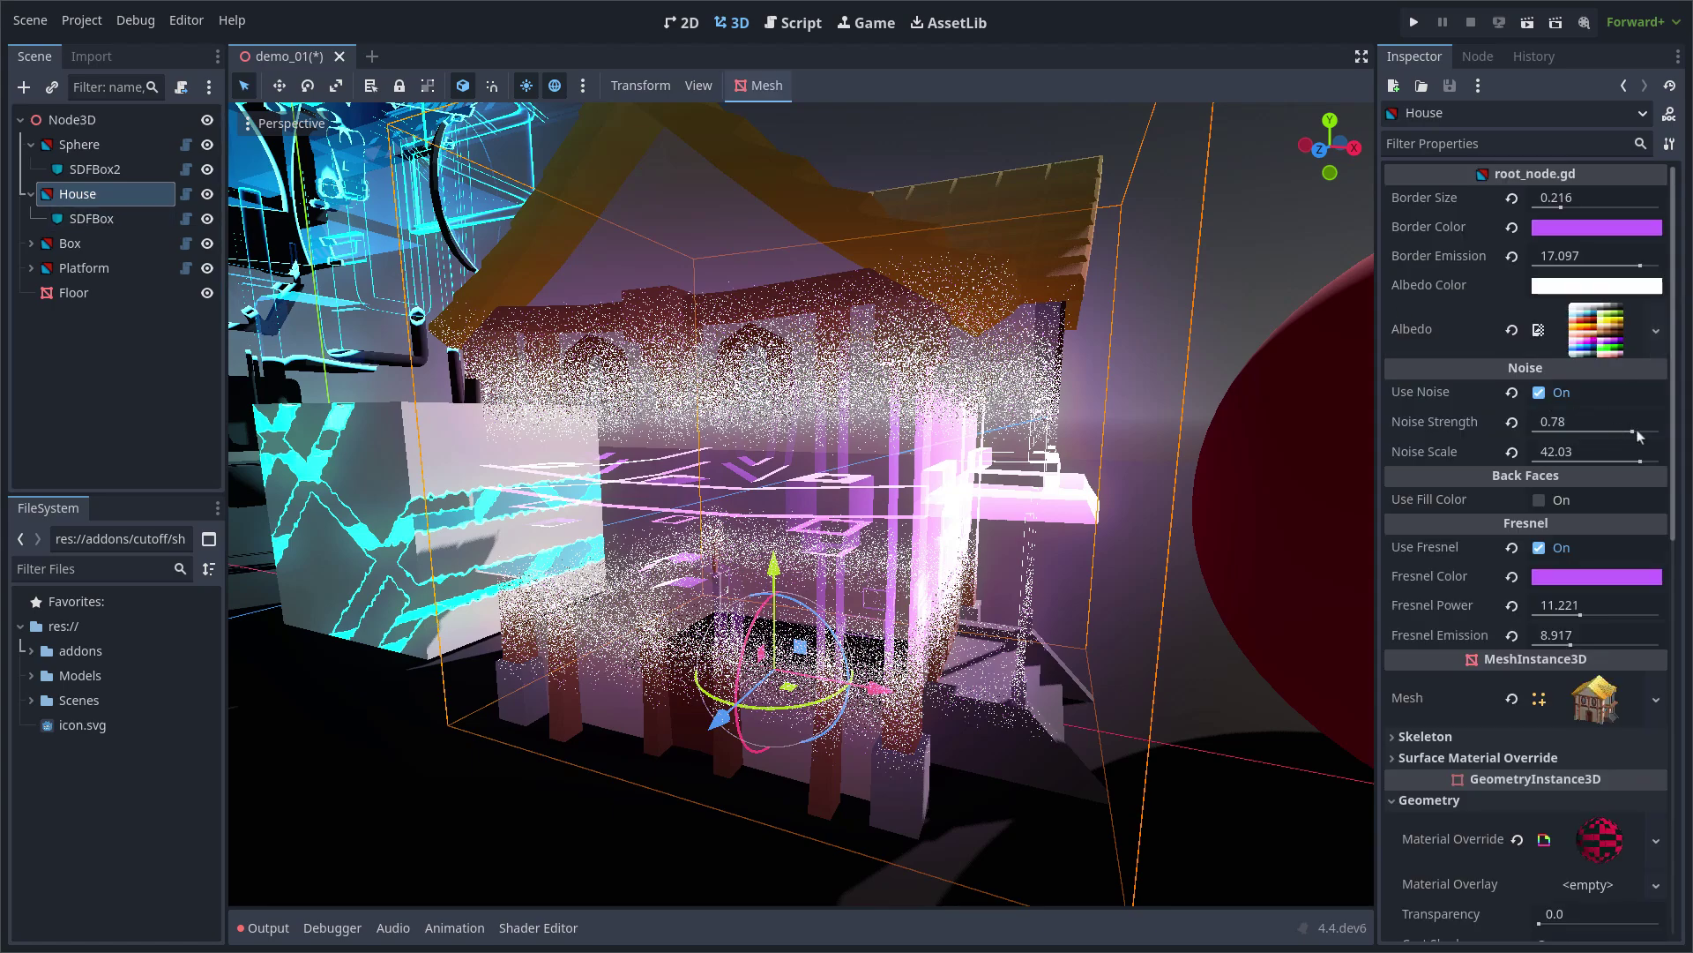
left_click_drag(1641, 461, 1588, 431)
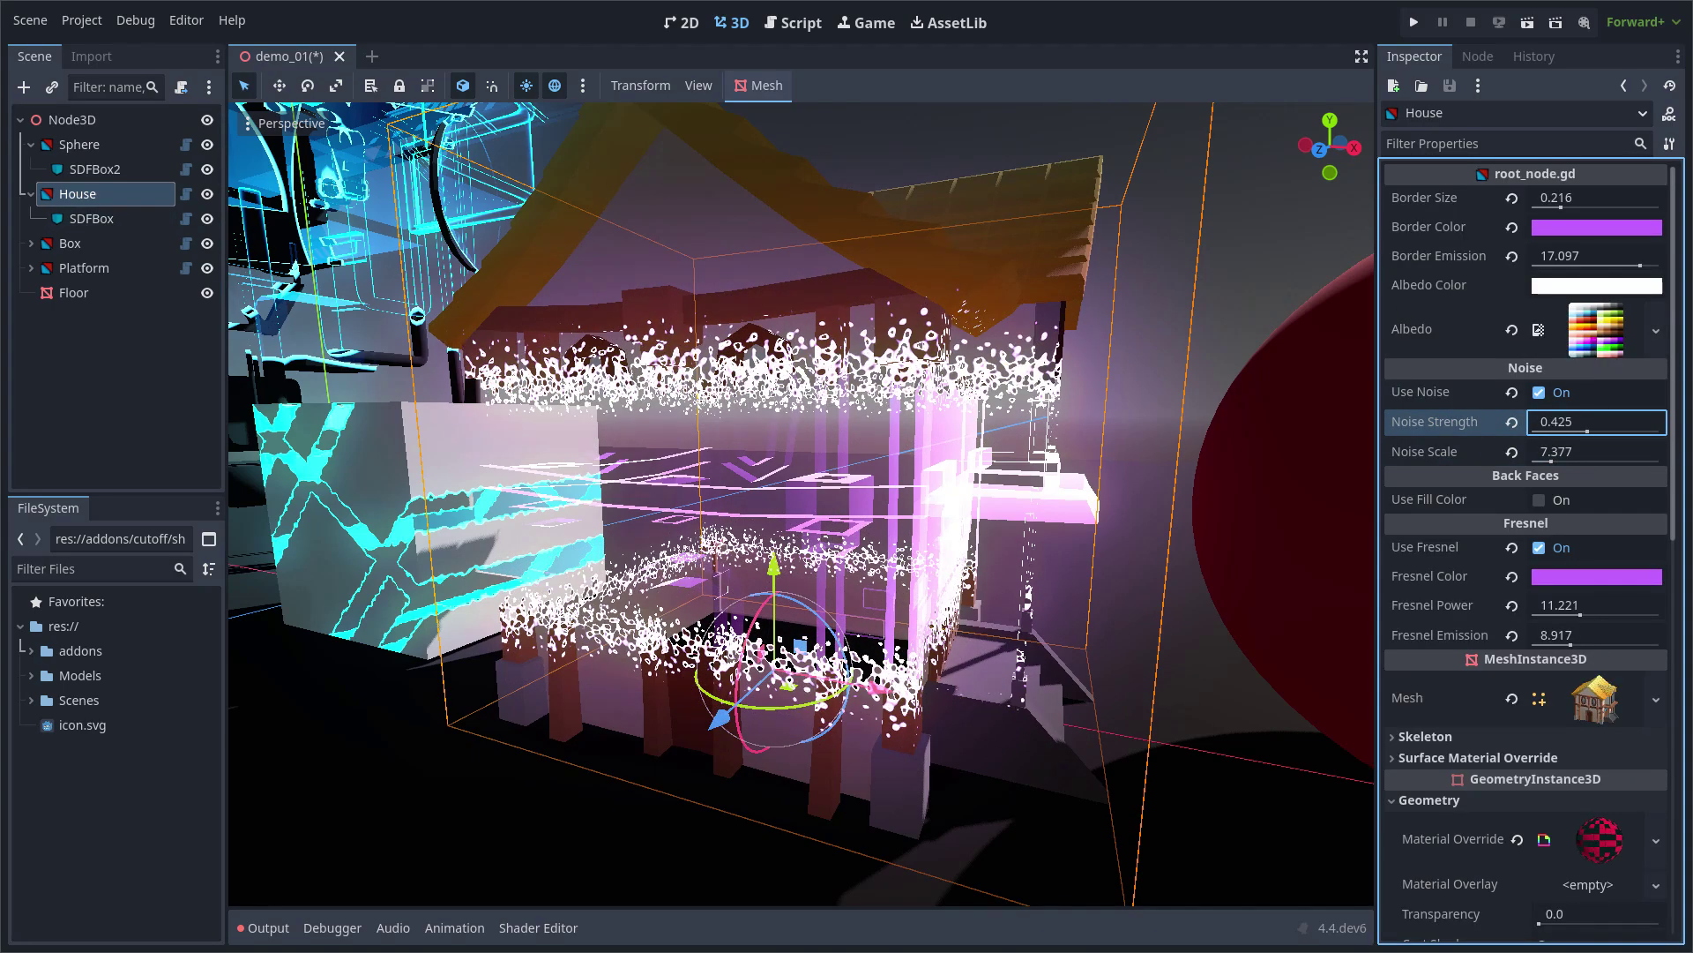
left_click_drag(1562, 207, 1548, 209)
middle_click_drag(973, 492, 1107, 527)
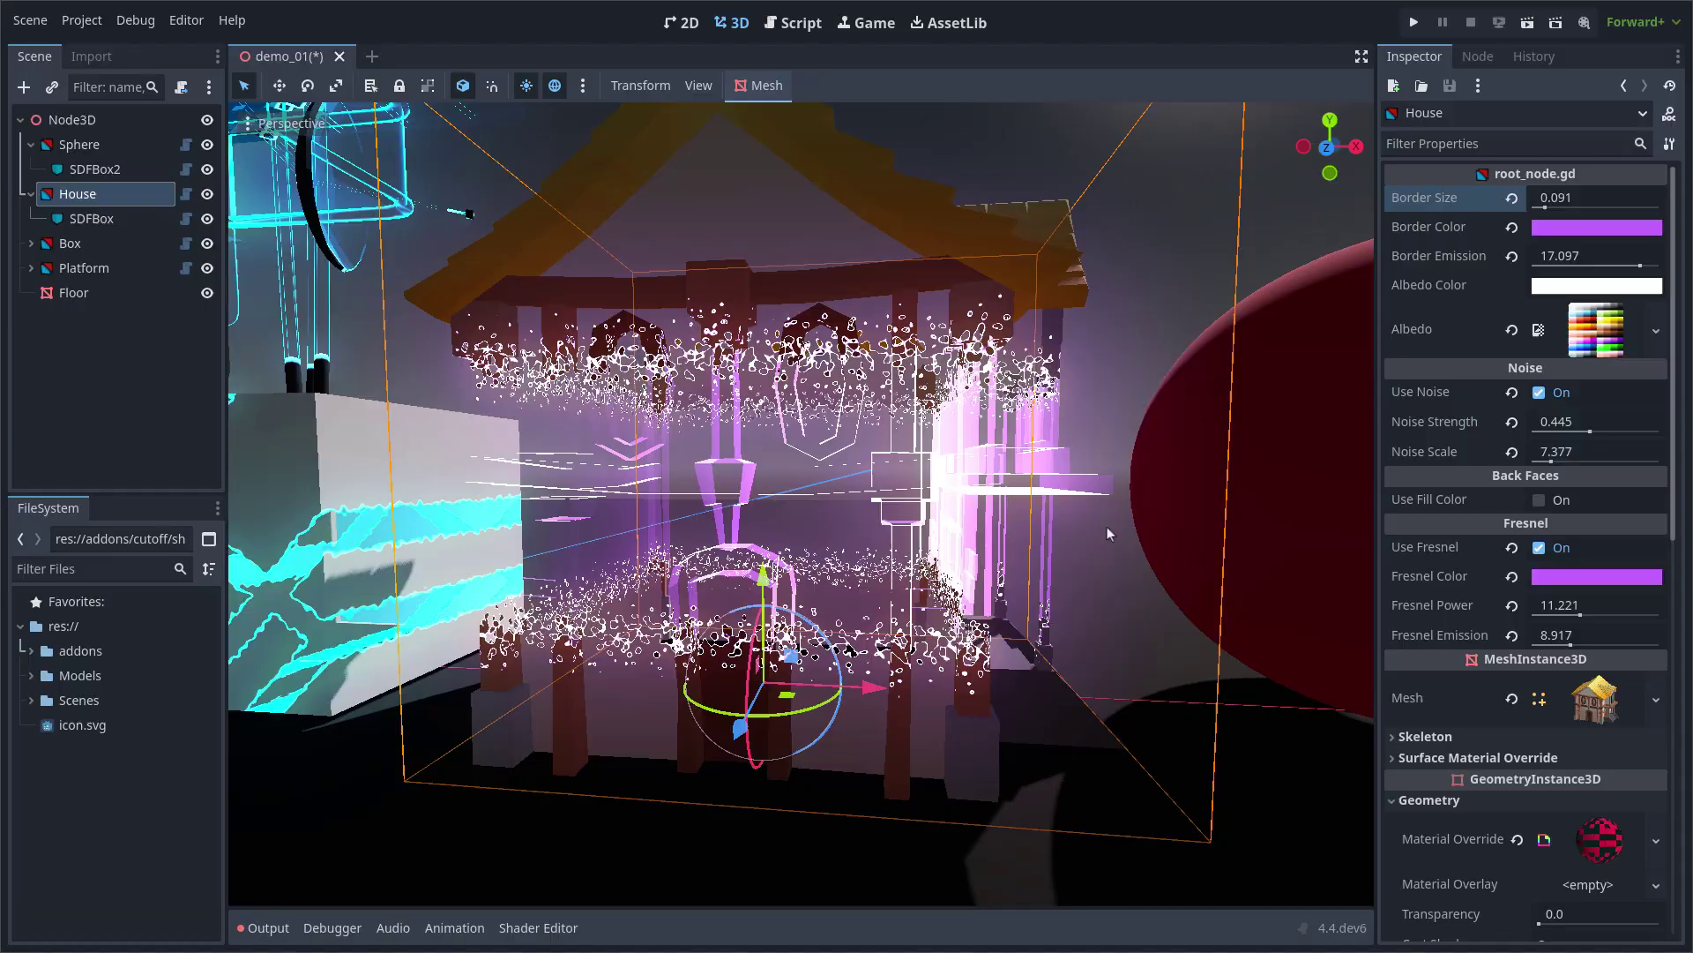
Step: Switch the house's Fresnel effect off and back on to compare its glowing interior
scroll(1108, 526, "up", 3)
left_click(1539, 548)
middle_click_drag(981, 589, 869, 590)
left_click(1540, 548)
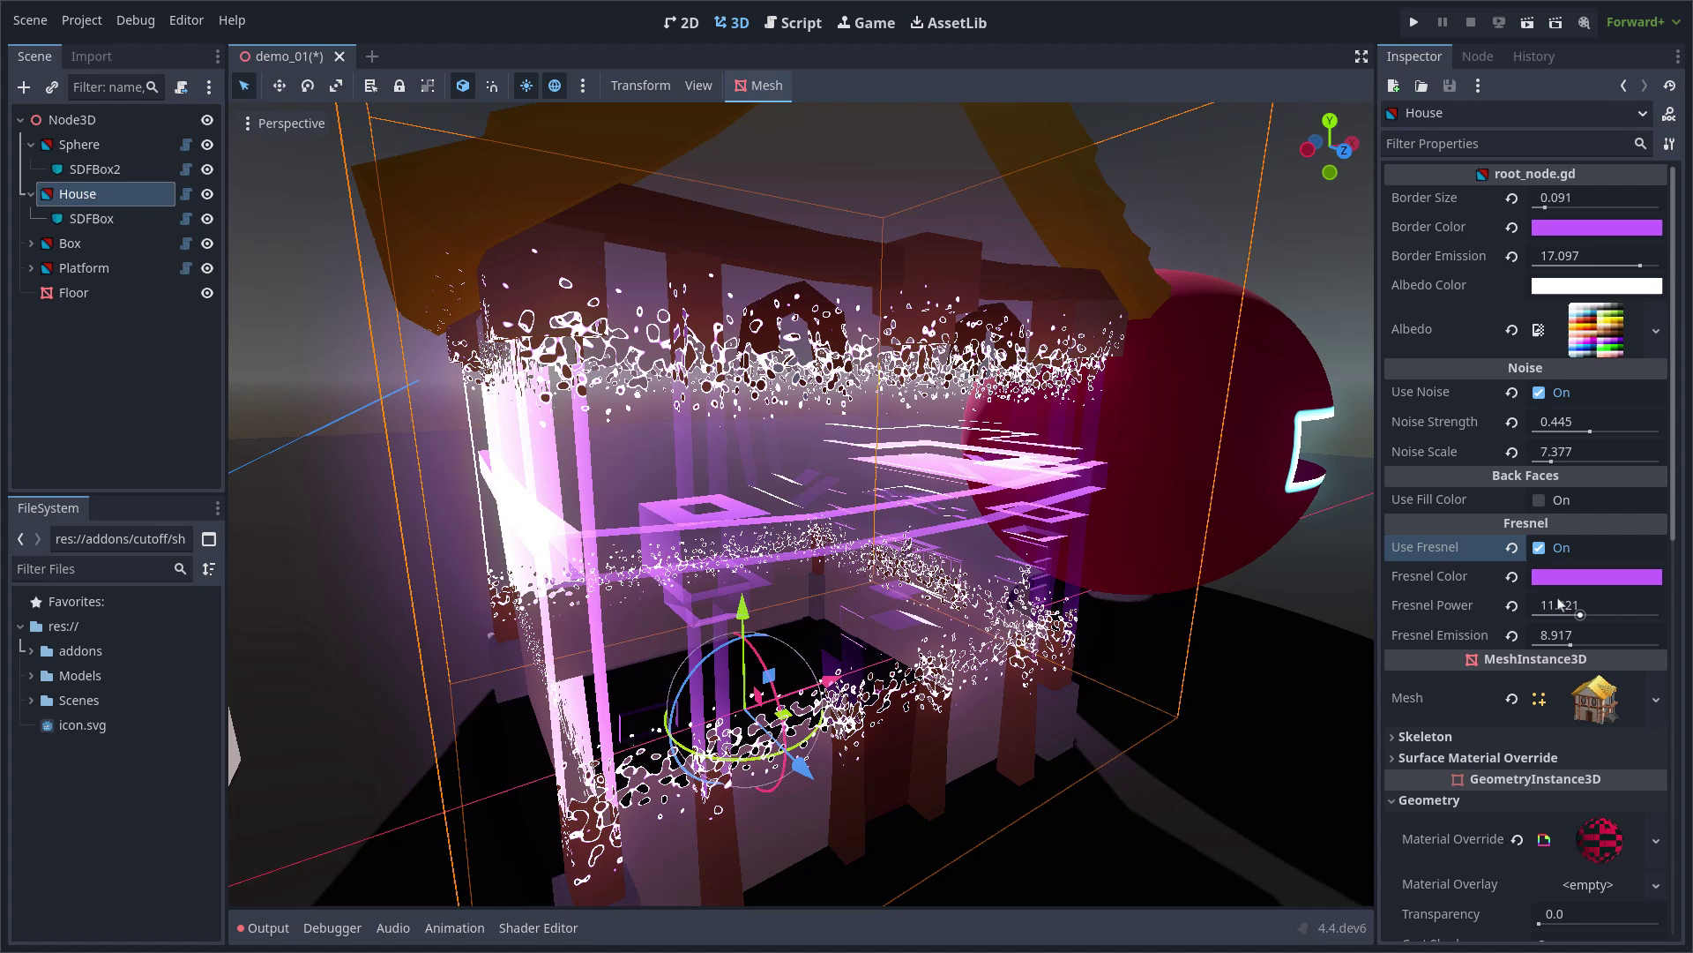
Step: Change the house's Fresnel Color to pinkish red, with Fresnel Power 18.304 and Fresnel Emission 3.917
left_click(1596, 576)
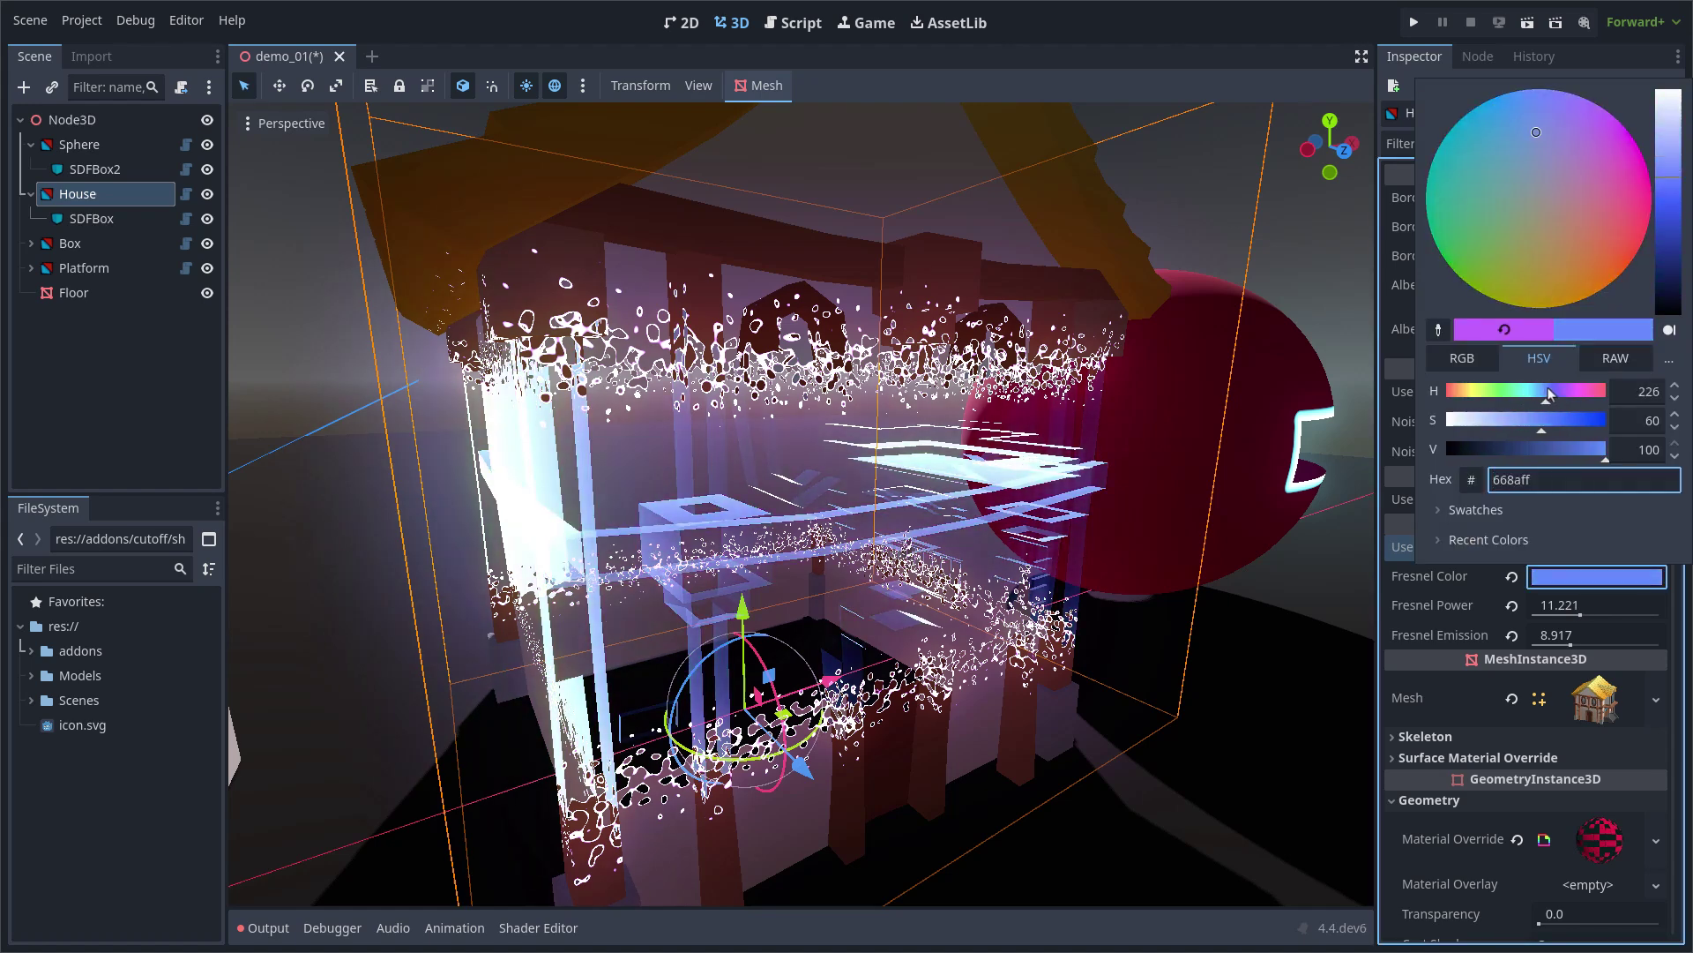
mouse_move(1551, 394)
left_mouse_down()
mouse_move(1496, 394)
mouse_move(1610, 419)
mouse_move(1567, 418)
left_mouse_up()
left_click(1575, 611)
mouse_move(1579, 615)
left_mouse_down()
mouse_move(1641, 613)
mouse_move(1570, 614)
mouse_move(1610, 617)
left_mouse_up()
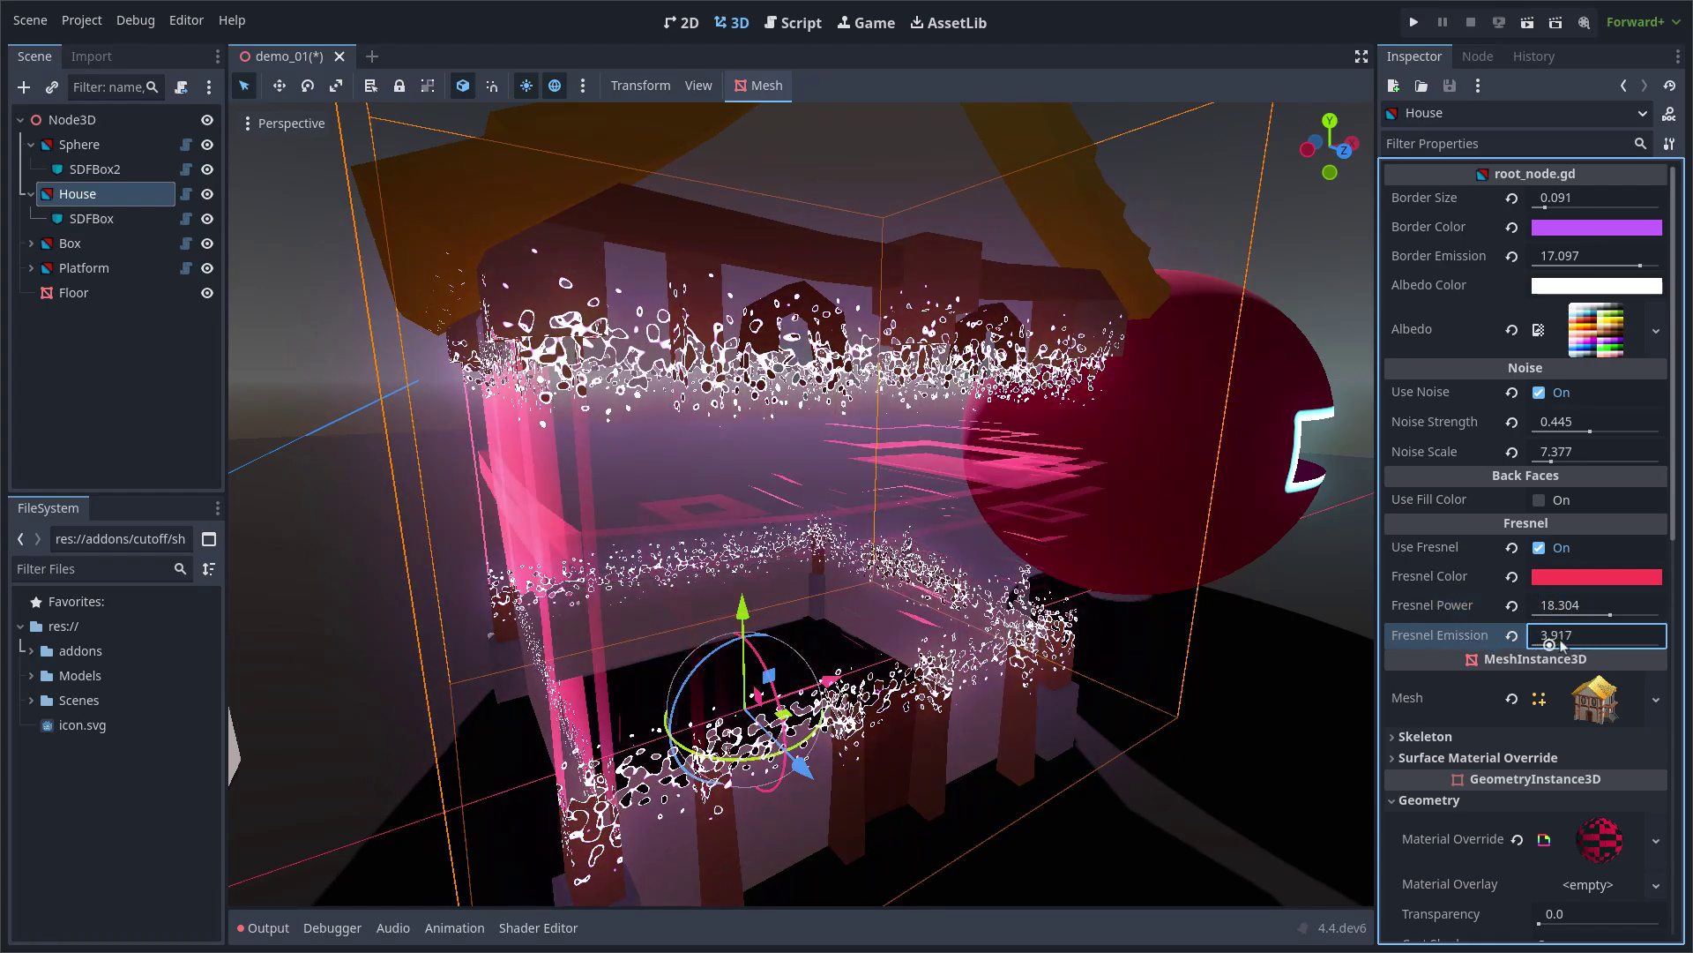
Step: Turn off noise on the cyan-bordered box after previewing its back-face fill color and leaving the fill off
middle_click_drag(1173, 556, 759, 607)
scroll(845, 607, "down", 5)
scroll(787, 608, "down", 5)
left_click(422, 553)
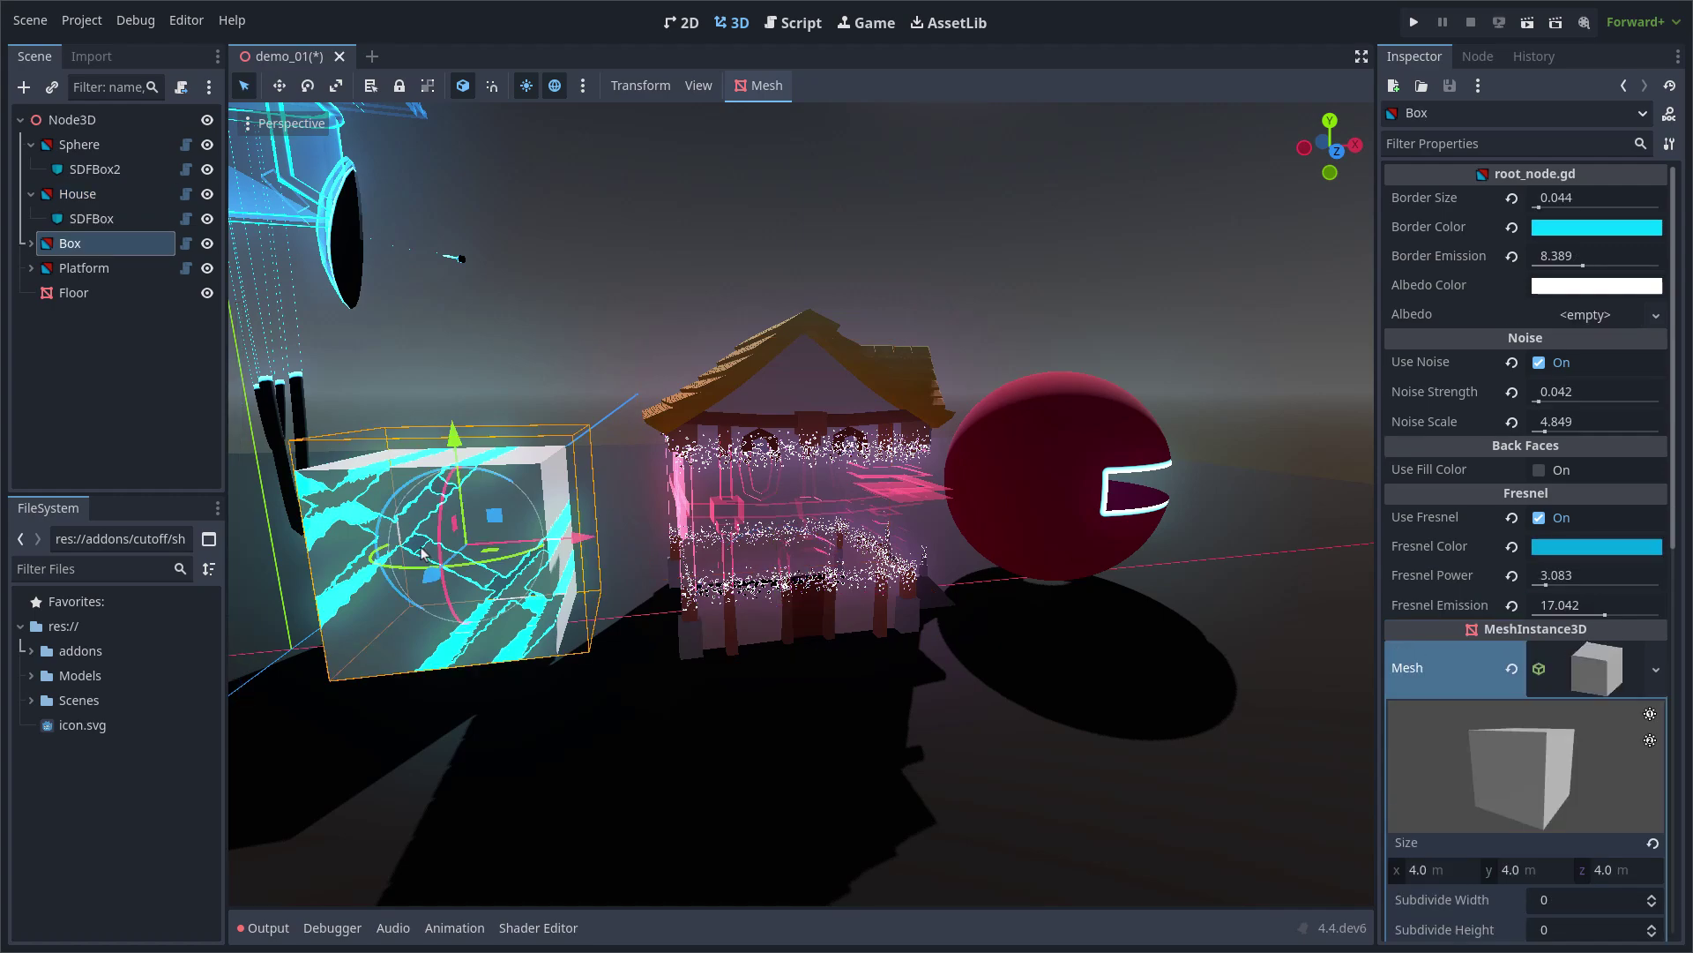
key("f")
scroll(739, 524, "up", 10)
middle_click_drag(740, 524, 889, 503)
scroll(846, 511, "down", 6)
scroll(889, 504, "up", 2)
left_click(1539, 470)
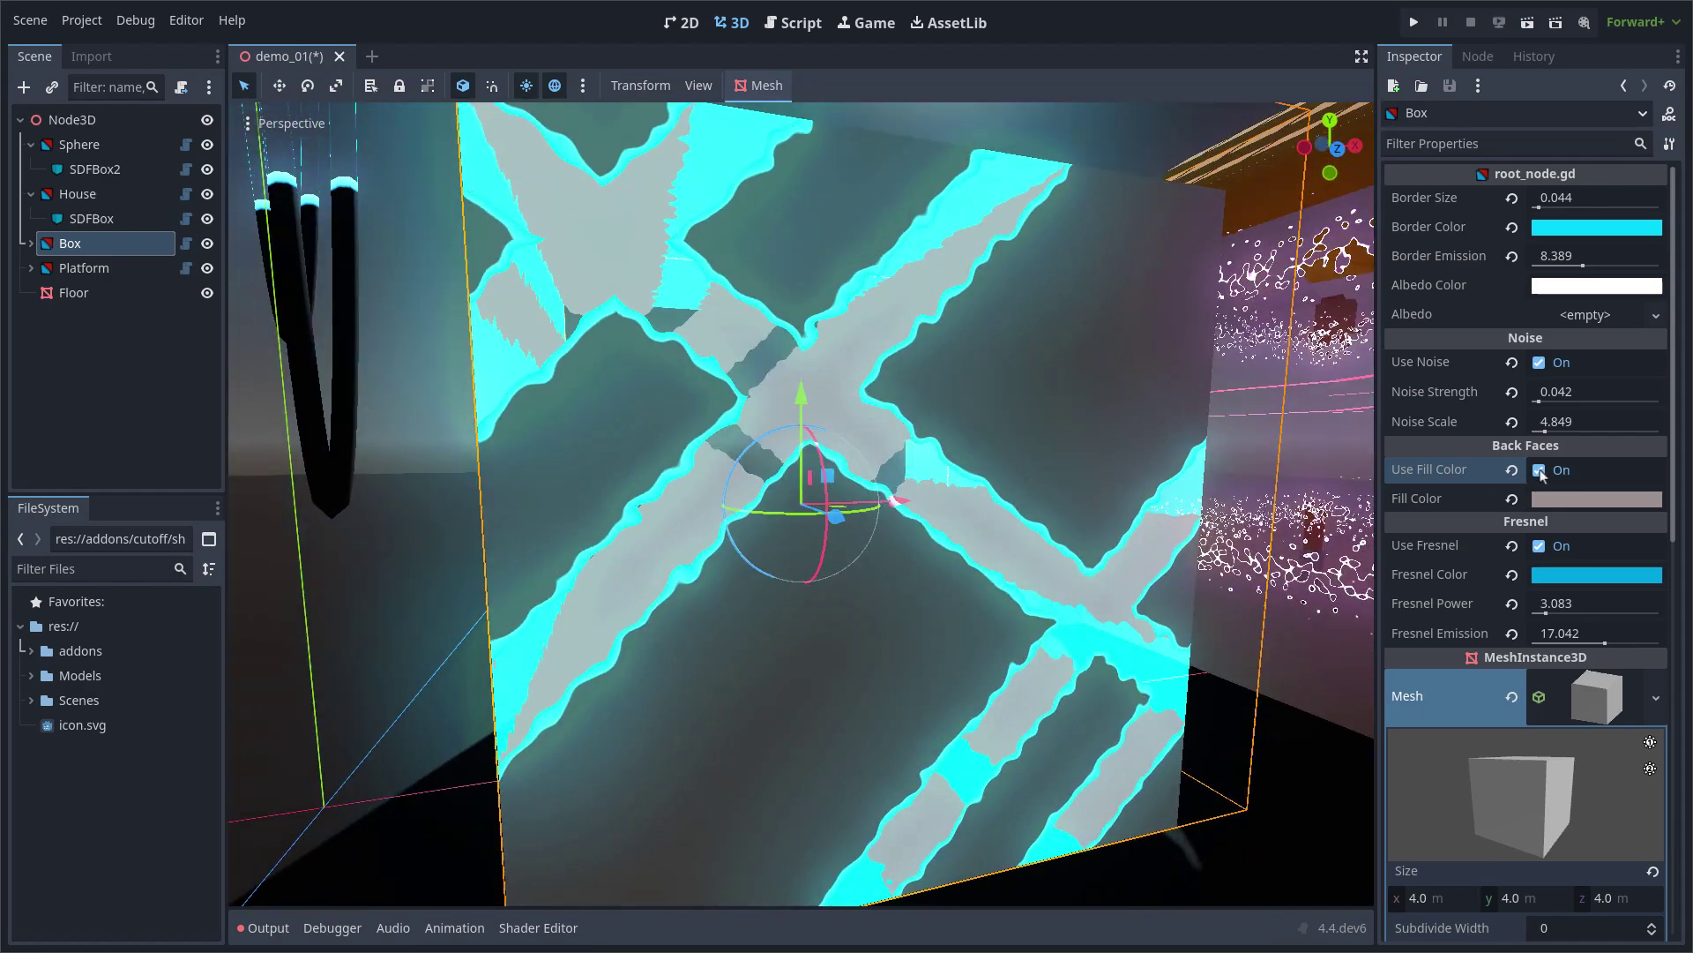
left_click(1539, 470)
left_click(1539, 362)
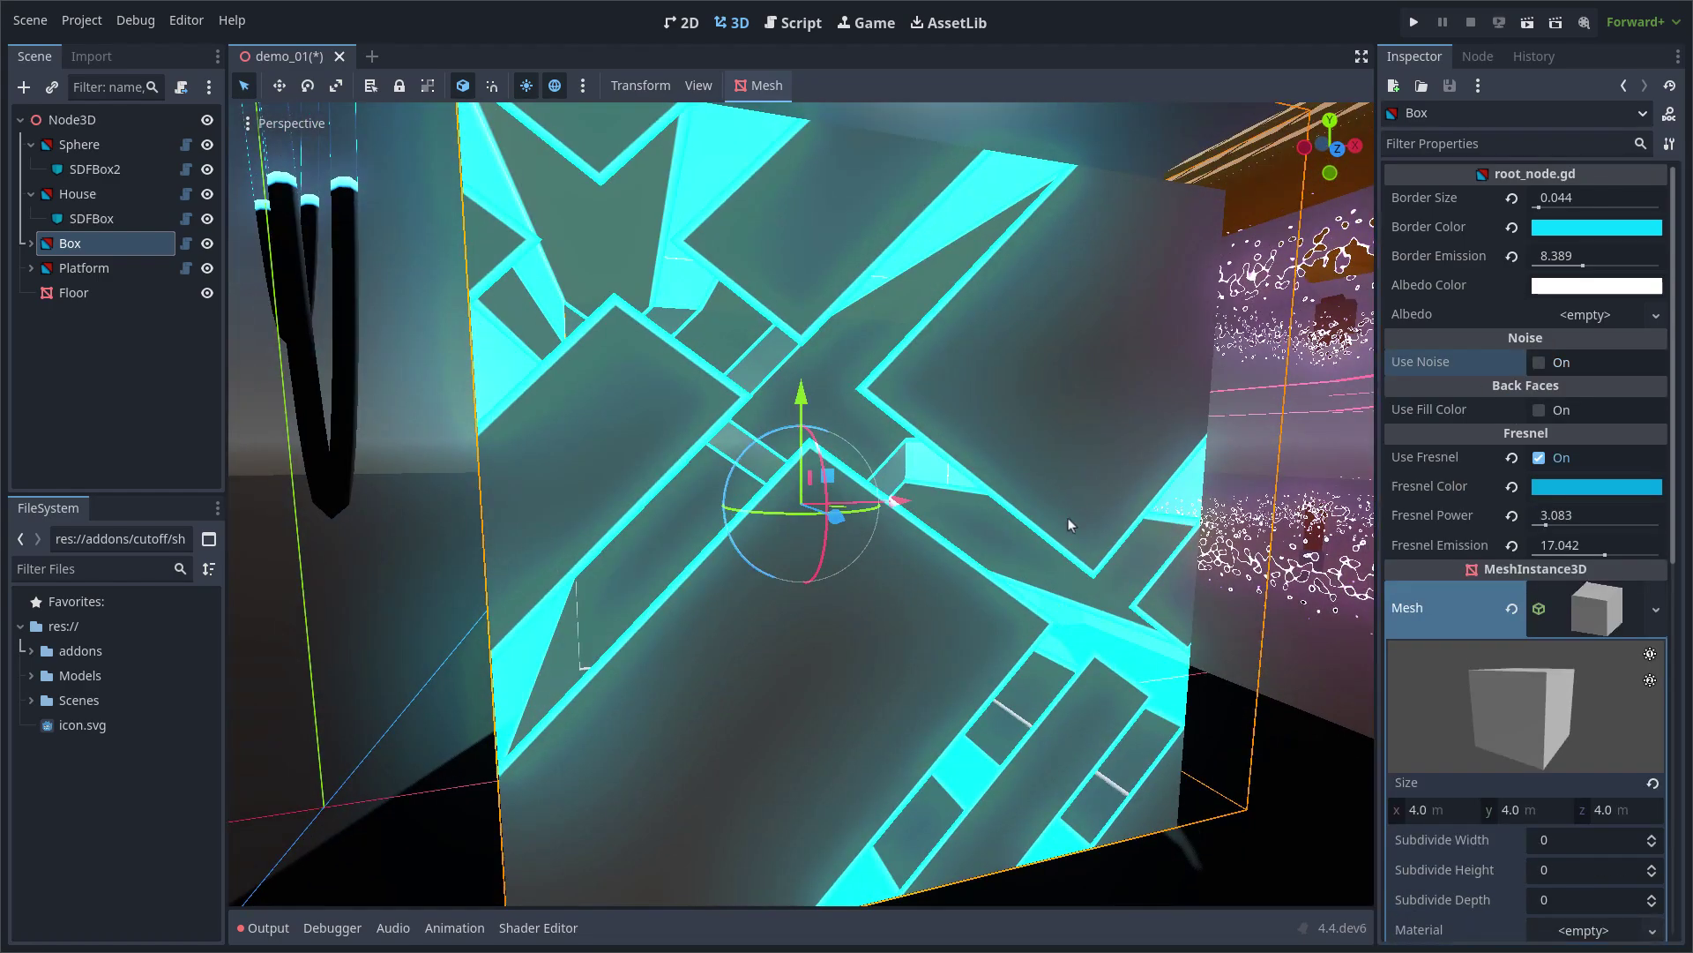
Step: Move the box's first SDFBox child within the box to shift its cut pattern
scroll(1067, 517, "down", 5)
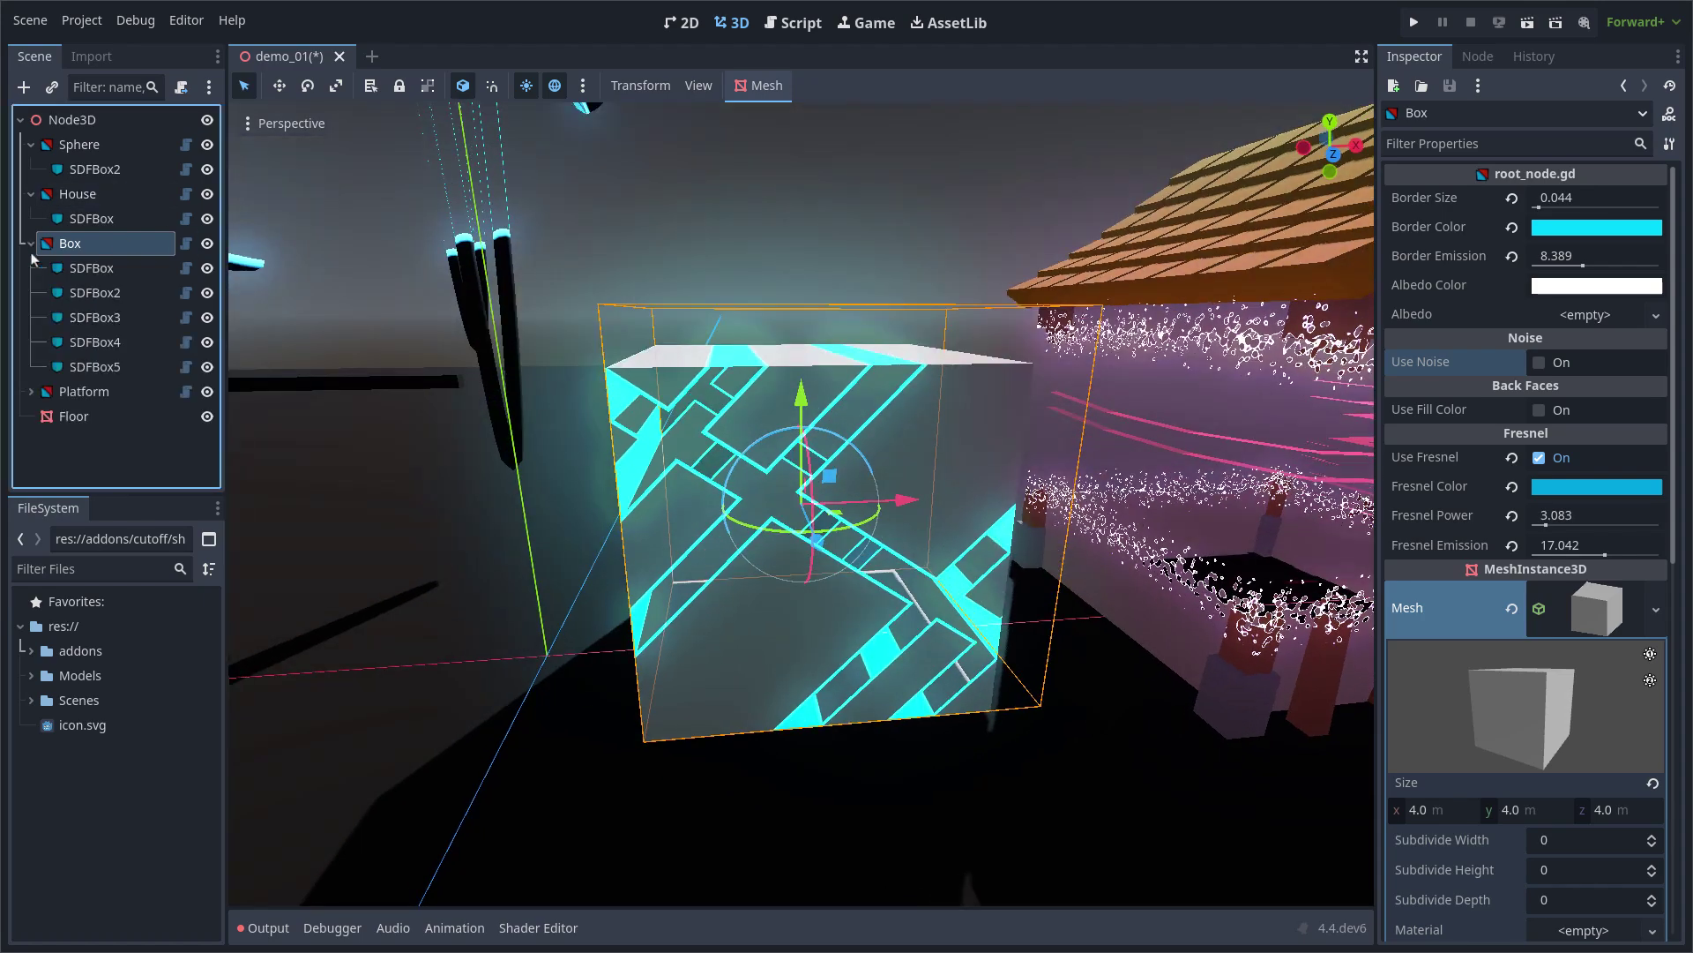
left_click(91, 269)
middle_click_drag(1127, 635, 1081, 581)
left_click_drag(1114, 637, 936, 545)
mouse_move(937, 545)
middle_mouse_down()
mouse_move(900, 637)
mouse_move(965, 510)
mouse_move(938, 547)
middle_mouse_up()
scroll(966, 504, "down", 5)
Step: Add an SDFSphere node as a child of the Box and set its radius to 3.91
left_click(88, 244)
right_click(87, 244)
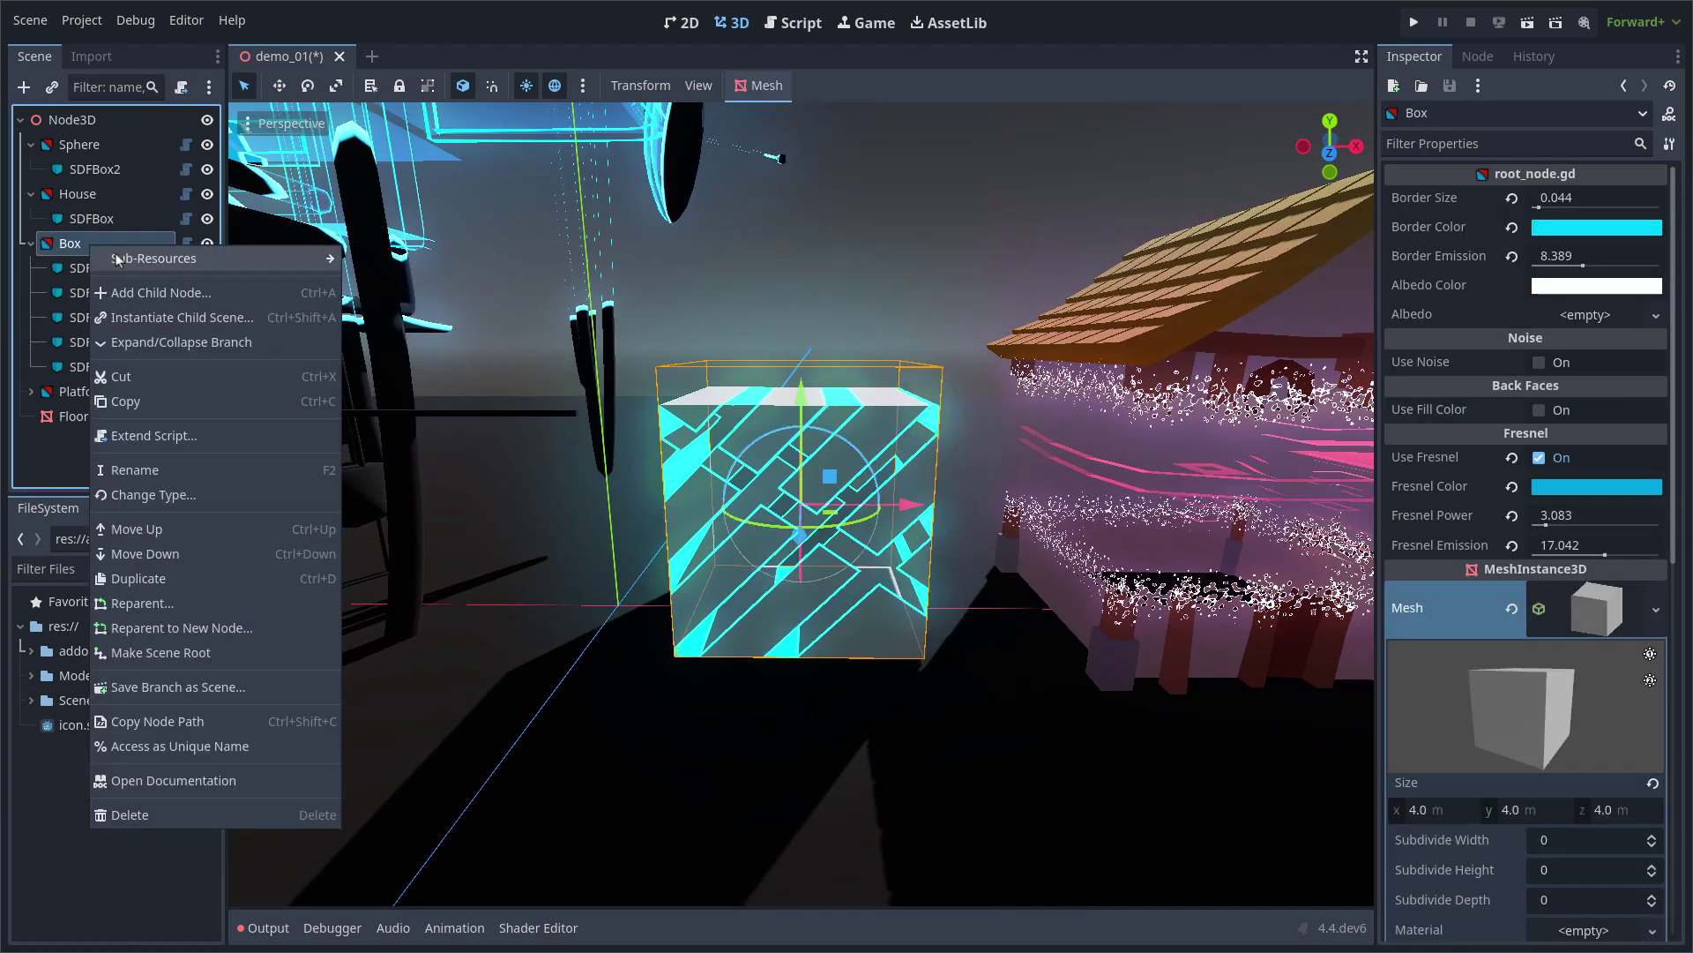
left_click(141, 257)
type("sf")
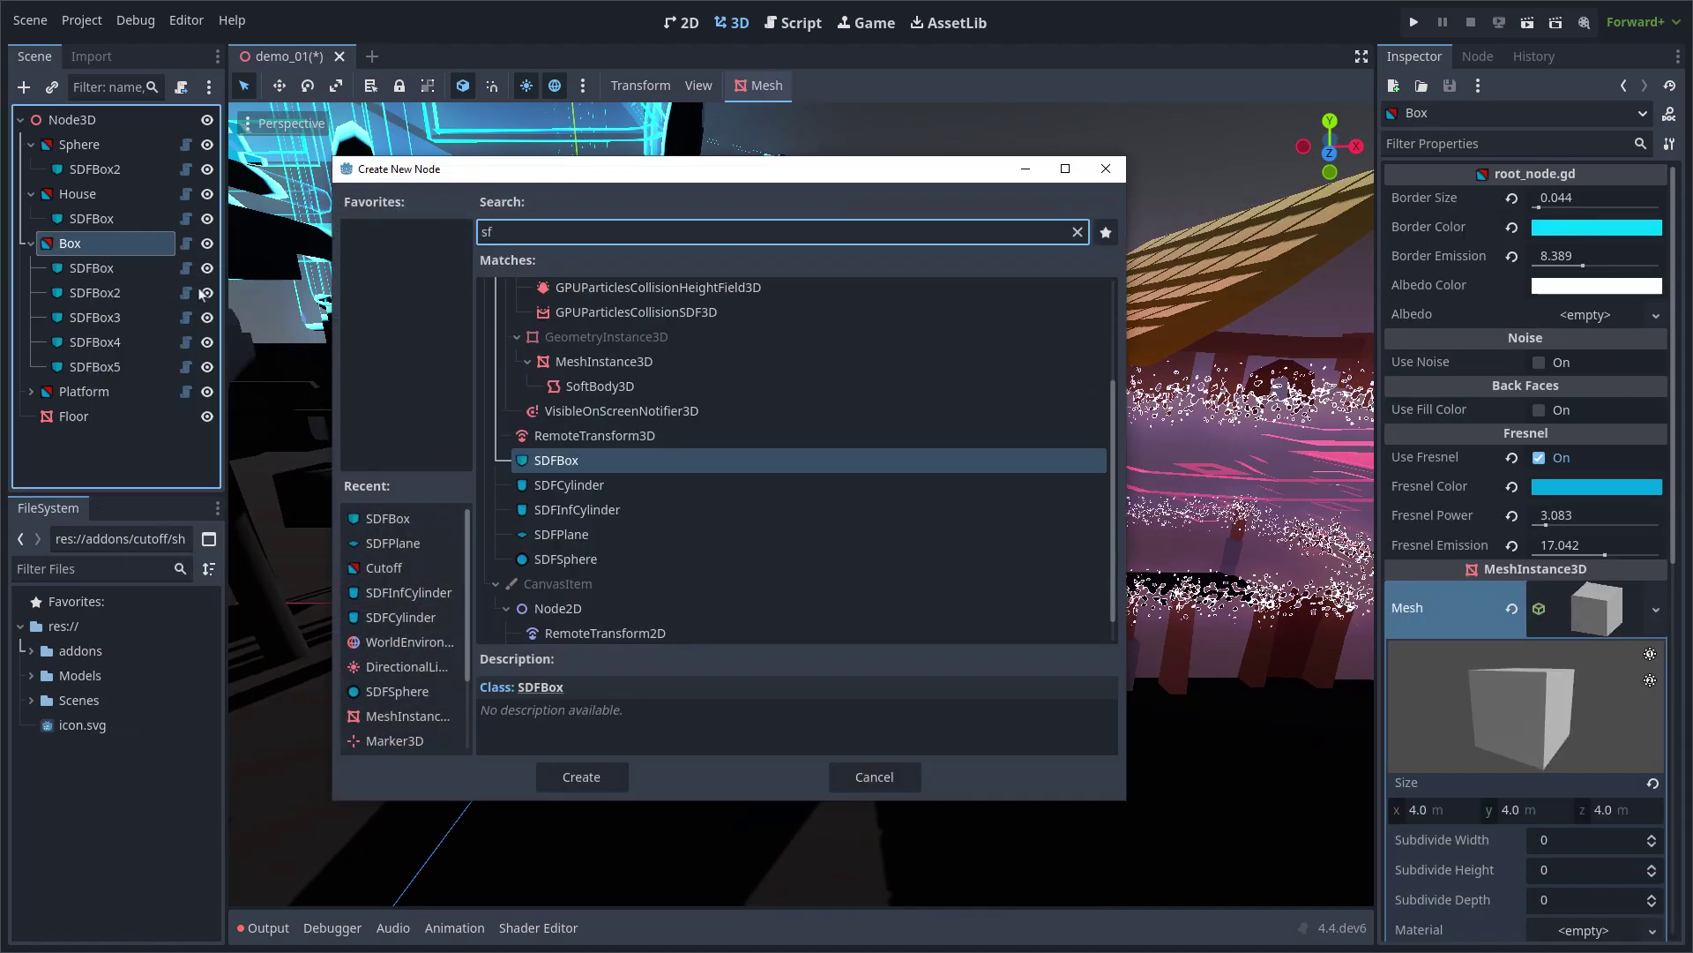
double_click(566, 558)
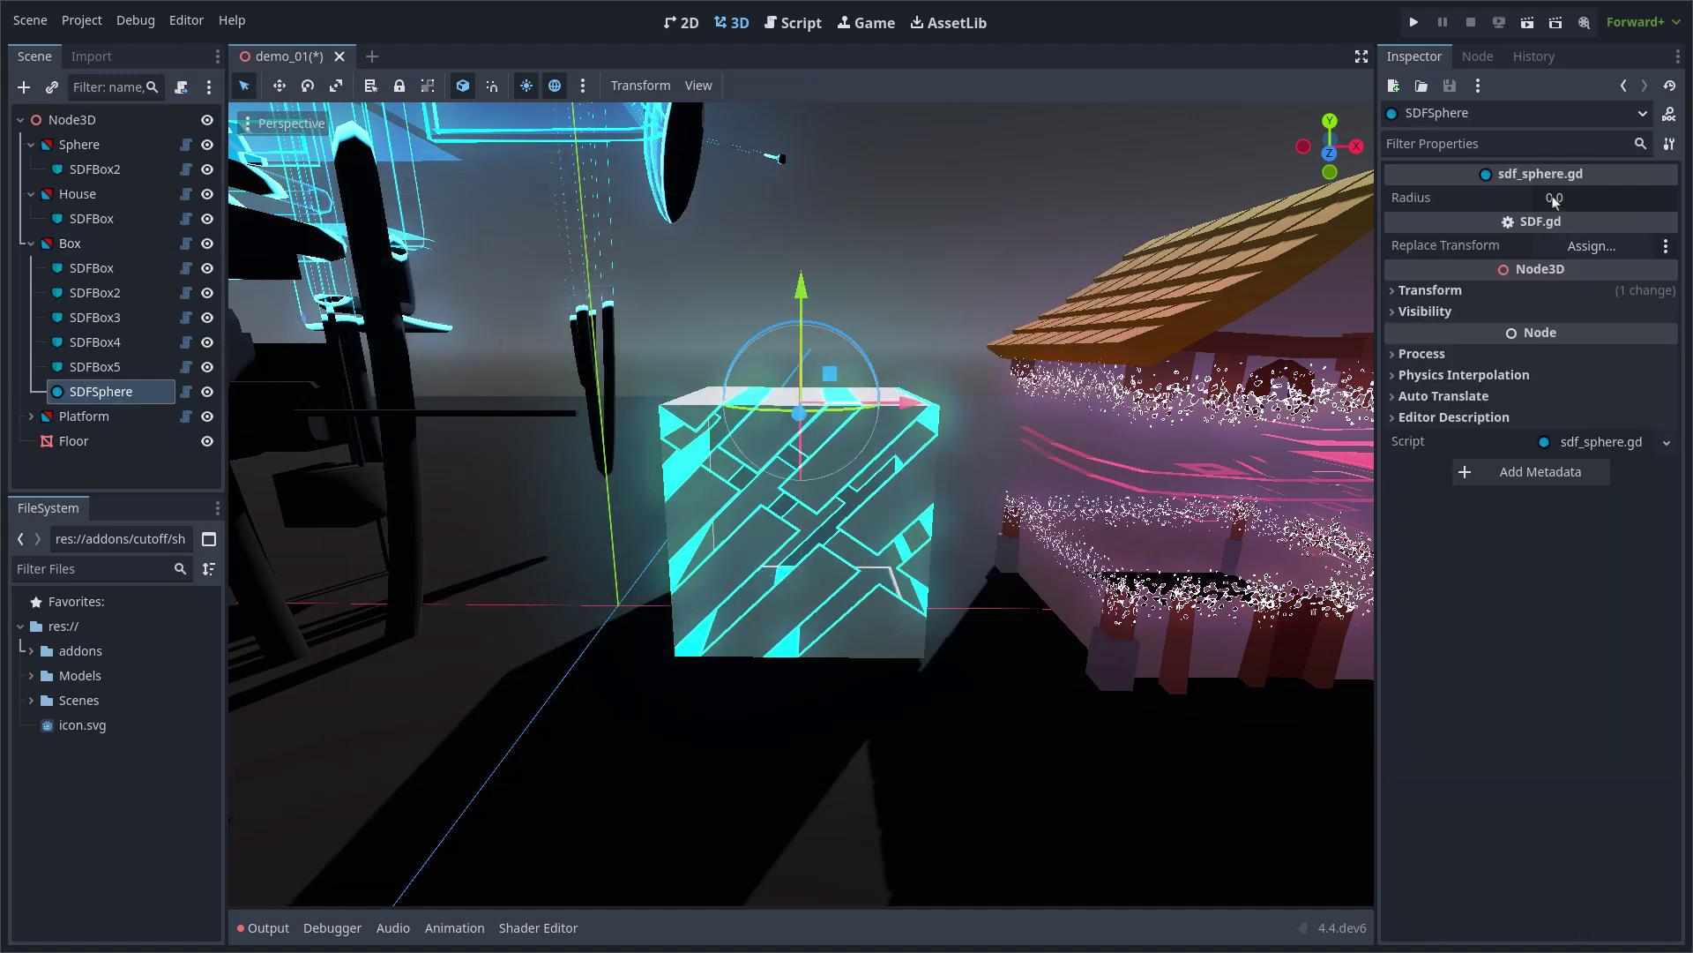
left_click_drag(1598, 198, 1672, 198)
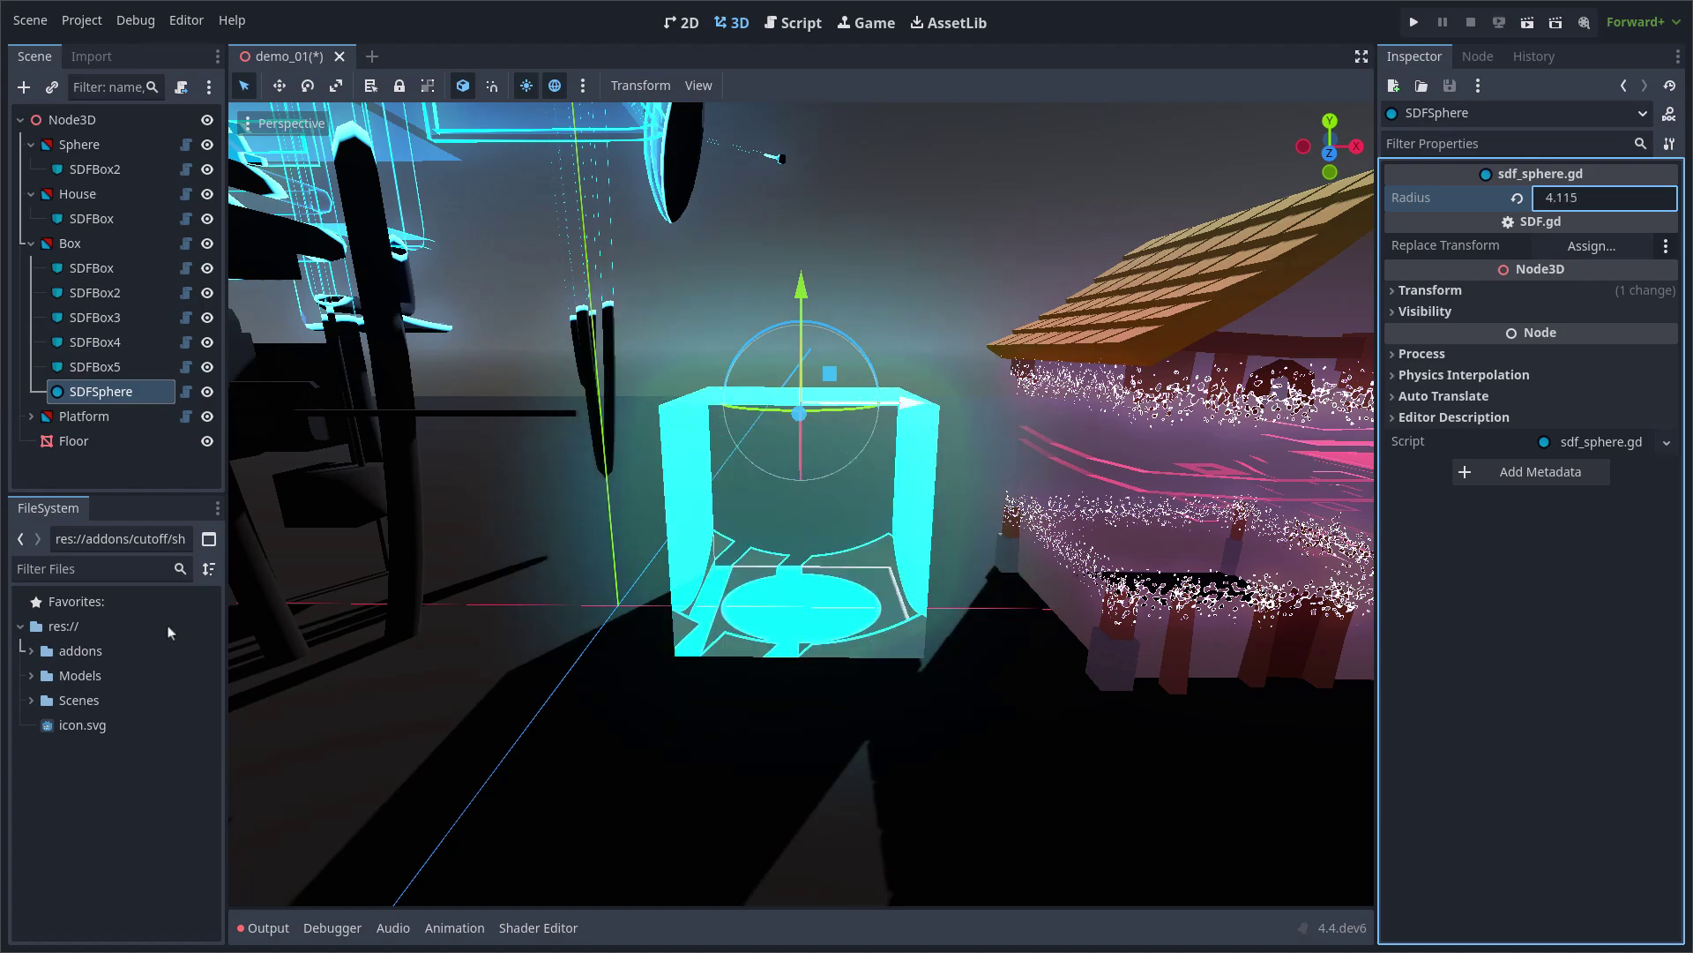
middle_click_drag(662, 583, 1339, 415)
scroll(1339, 414, "up", 4)
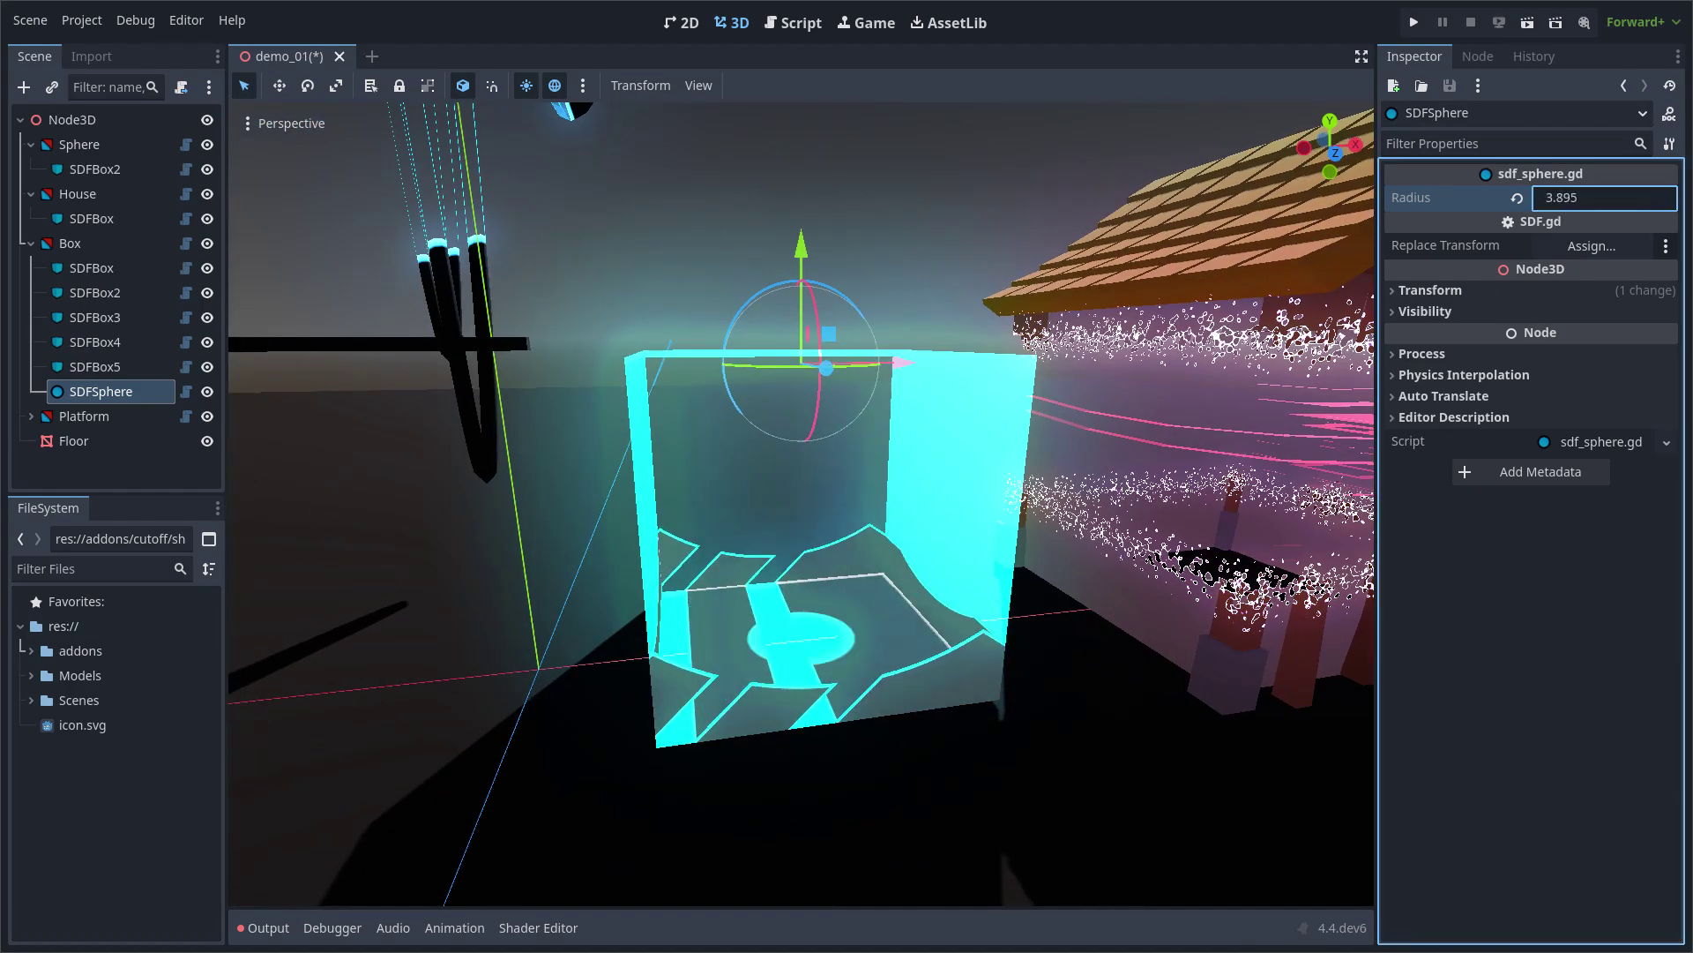
left_click_drag(1604, 197, 1605, 198)
middle_click_drag(1137, 379, 792, 400)
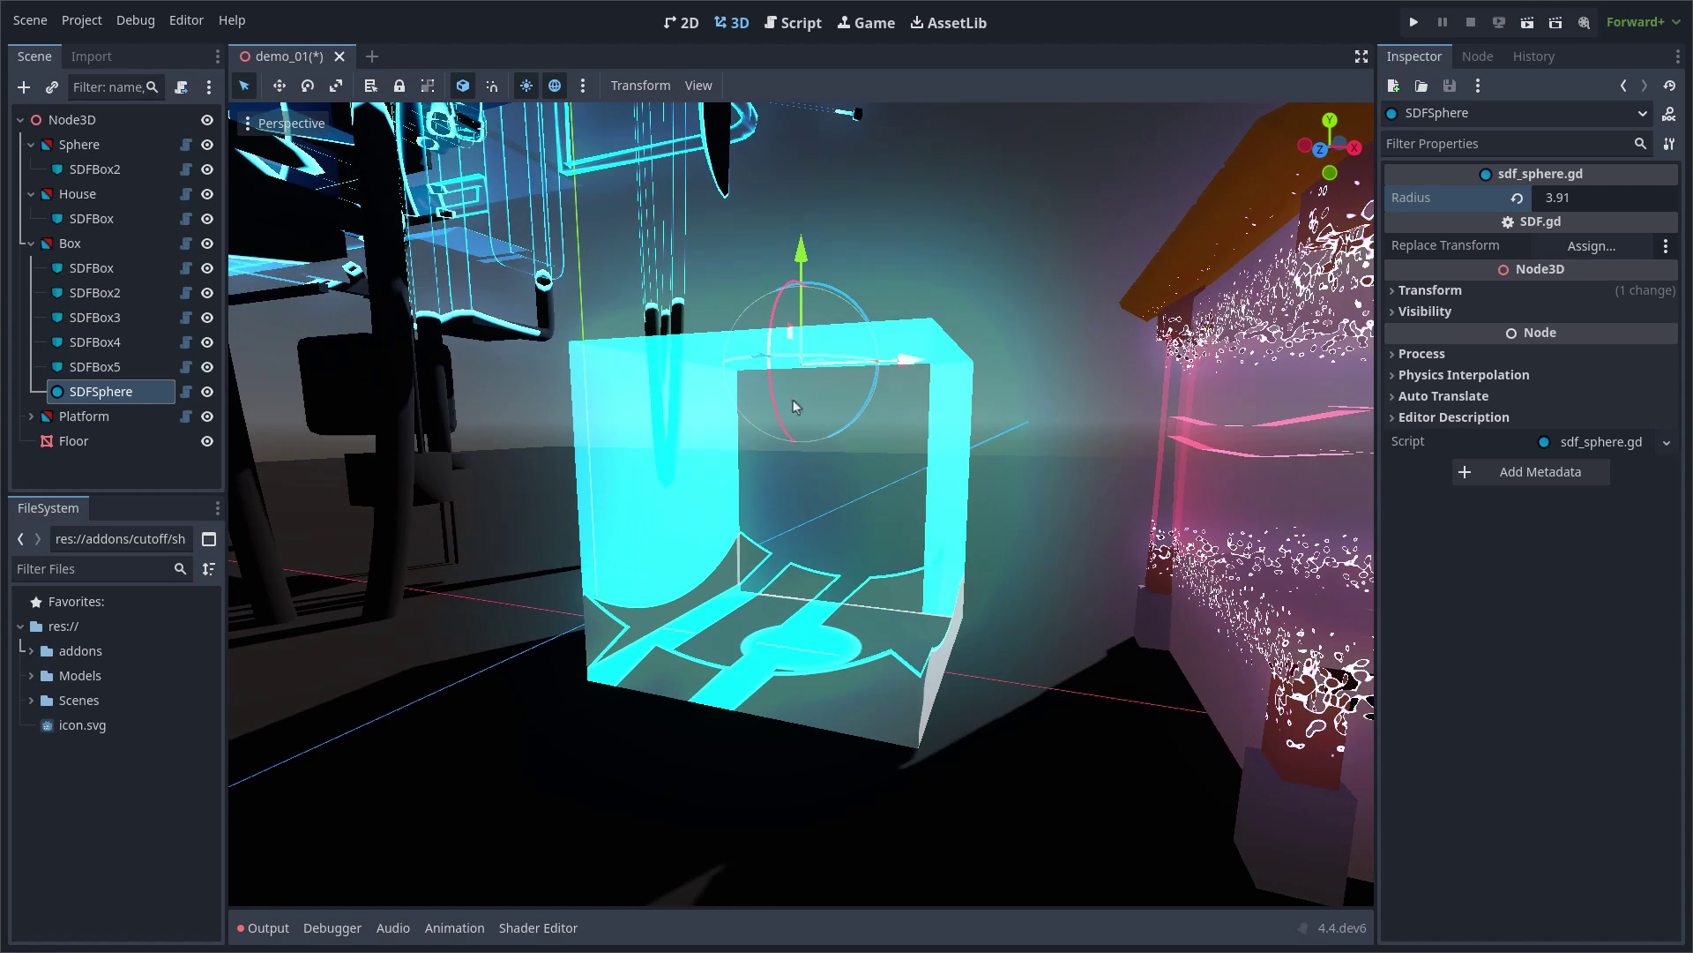
Step: Enable noise on the Box with Noise Strength 0.153 and Noise Scale 4.502, and reduce its SDFSphere radius to 3.685
left_click(150, 249)
left_click(1540, 363)
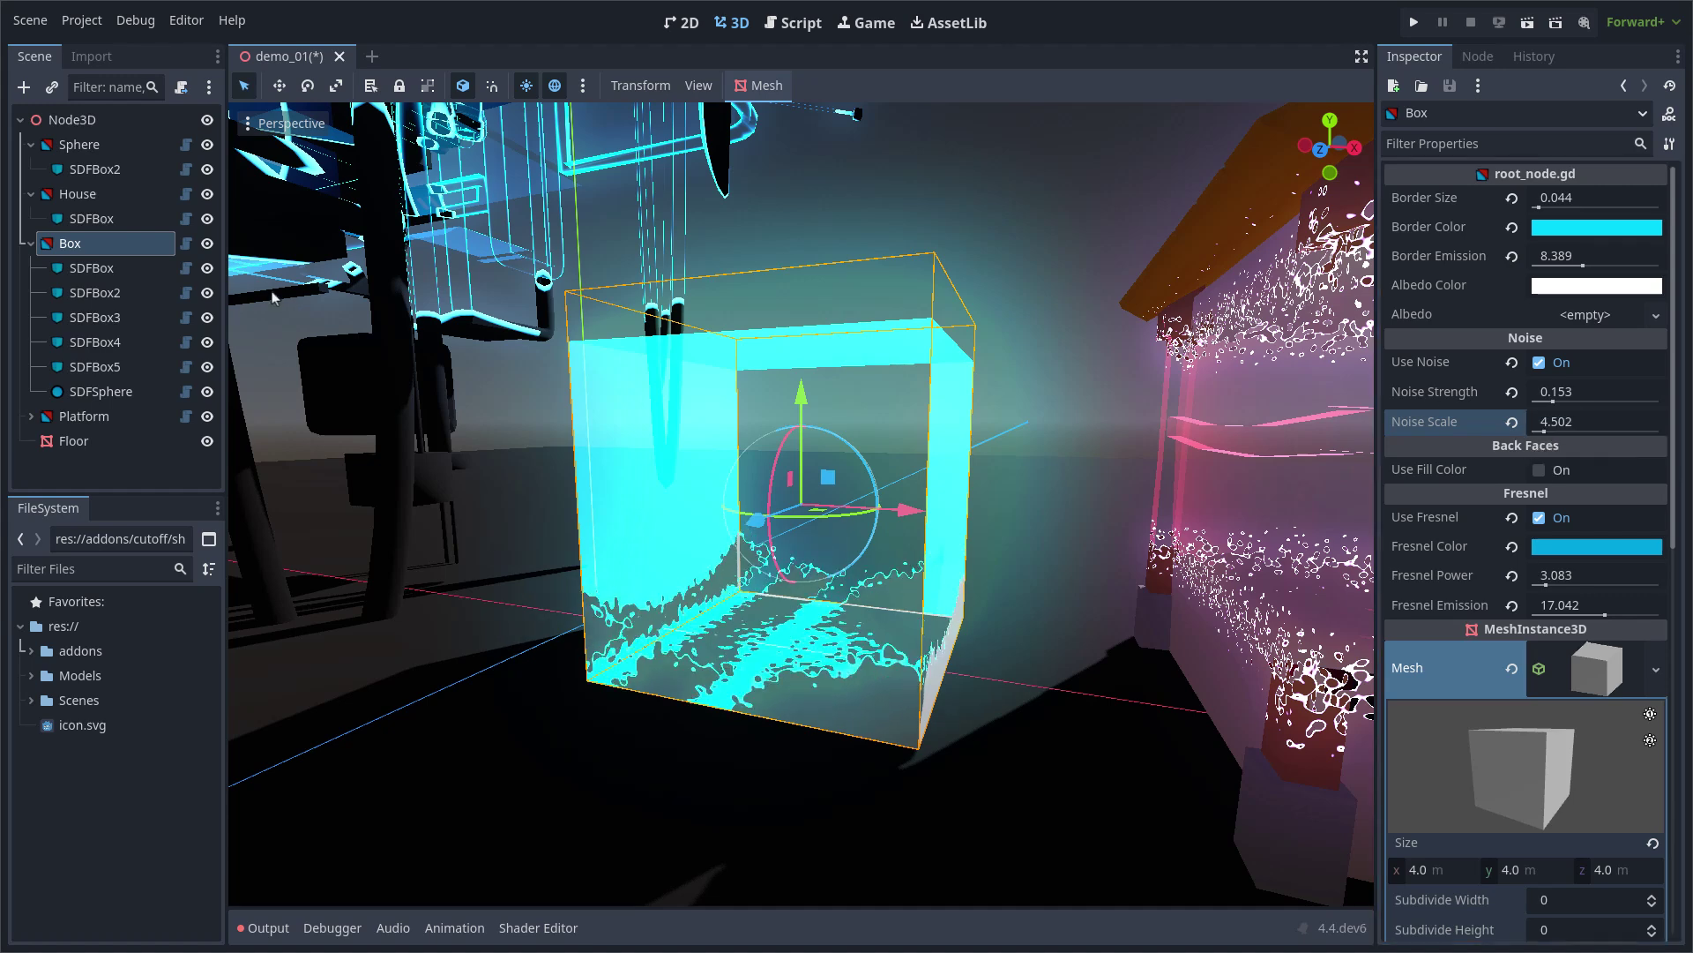
left_click(132, 398)
mouse_move(1605, 198)
left_mouse_down()
mouse_move(1535, 198)
mouse_move(1571, 198)
left_mouse_up()
Step: Select the InfCylinder child of the Platform and shrink its radius to 0.315
scroll(997, 397, "down", 12)
middle_click_drag(997, 397, 1127, 427)
scroll(1059, 424, "down", 4)
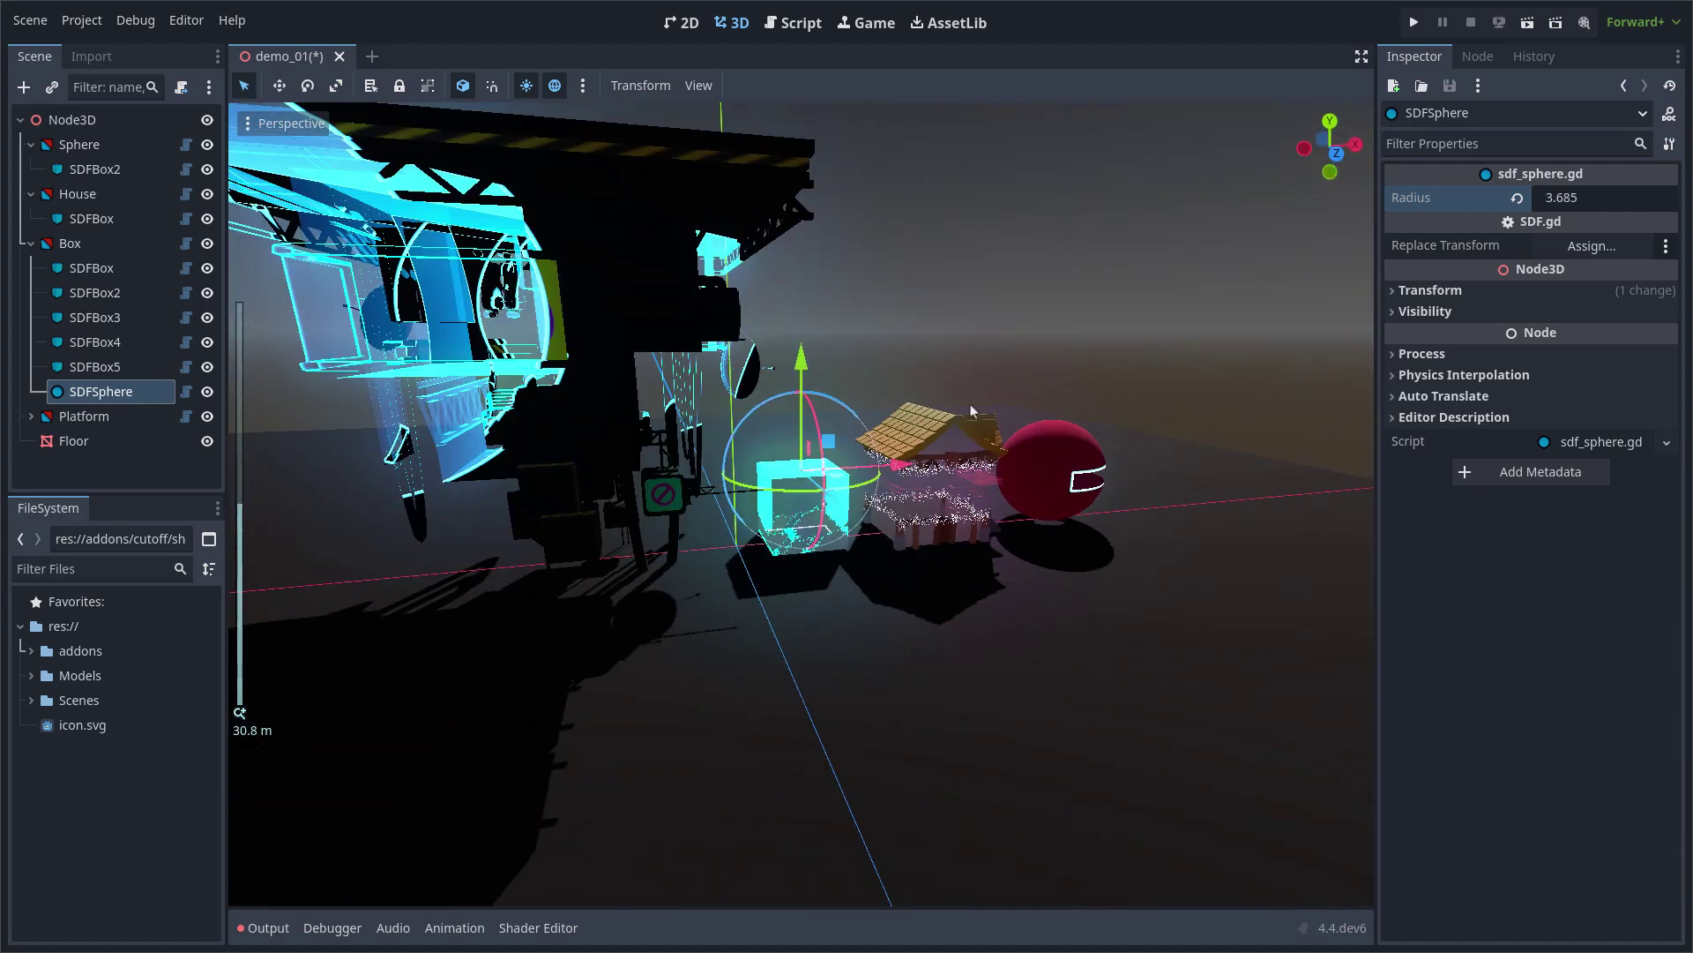
middle_click_drag(971, 415, 992, 503)
left_click(582, 420)
mouse_move(582, 420)
middle_mouse_down()
mouse_move(705, 370)
mouse_move(731, 380)
mouse_move(566, 406)
middle_mouse_up()
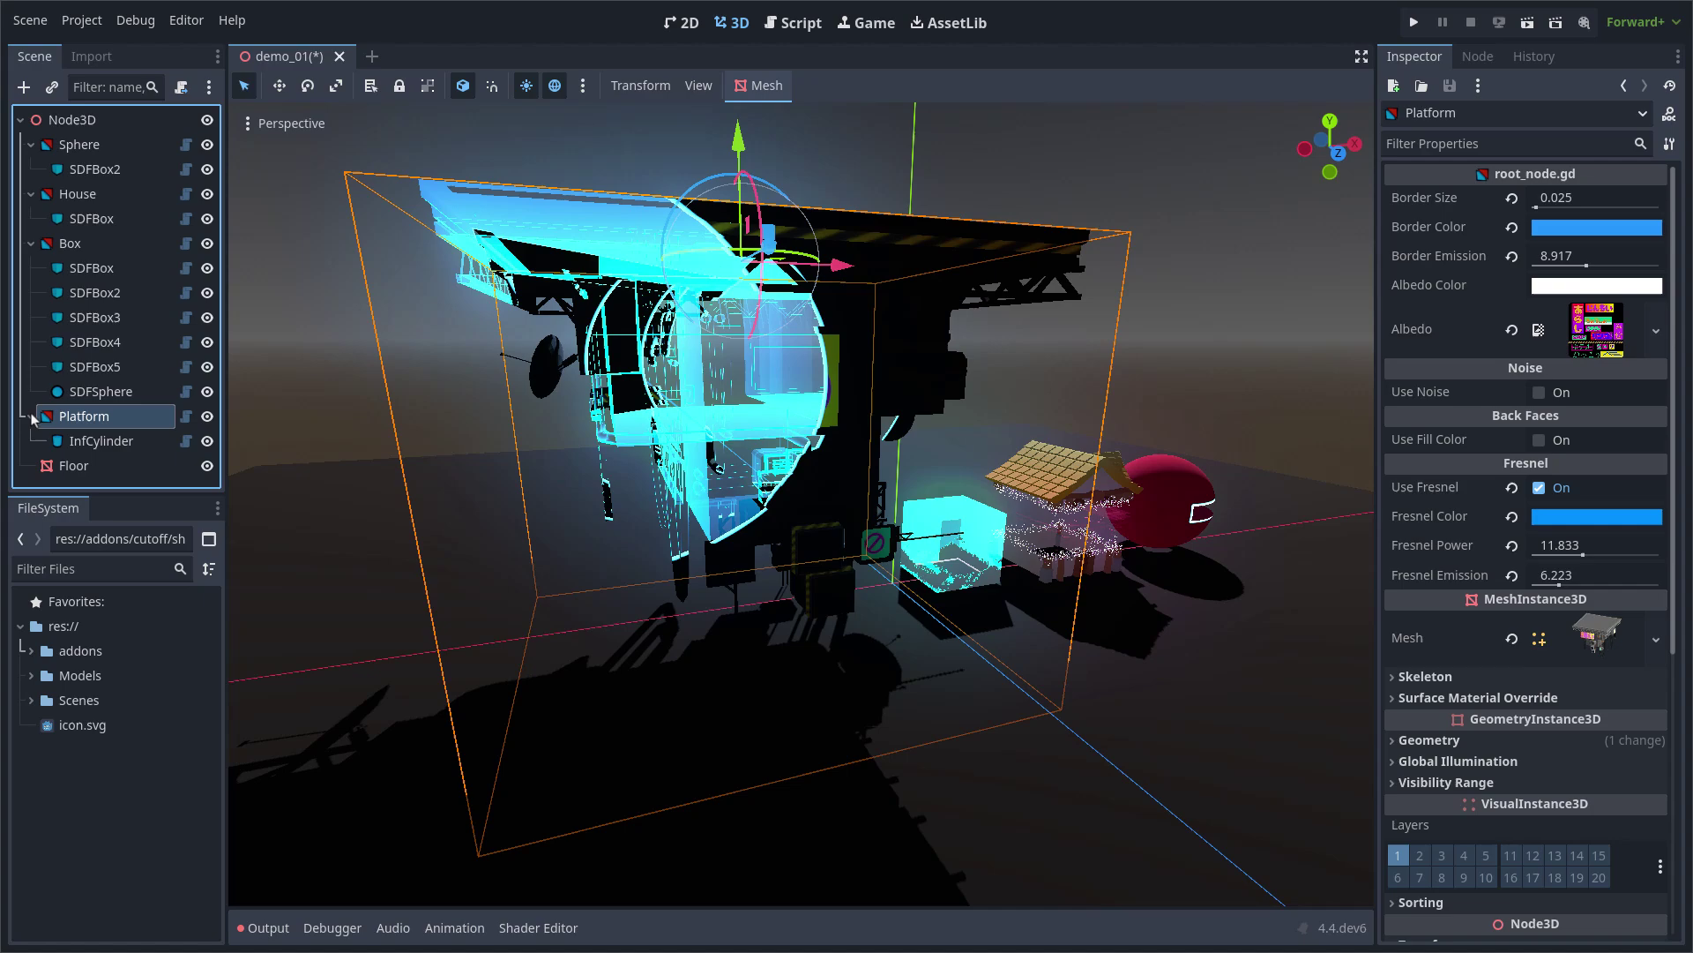
left_click(102, 441)
middle_click_drag(917, 397, 1023, 404)
left_click_drag(1560, 199, 1457, 200)
left_click_drag(1330, 199, 1390, 199)
scroll(1098, 292, "up", 14)
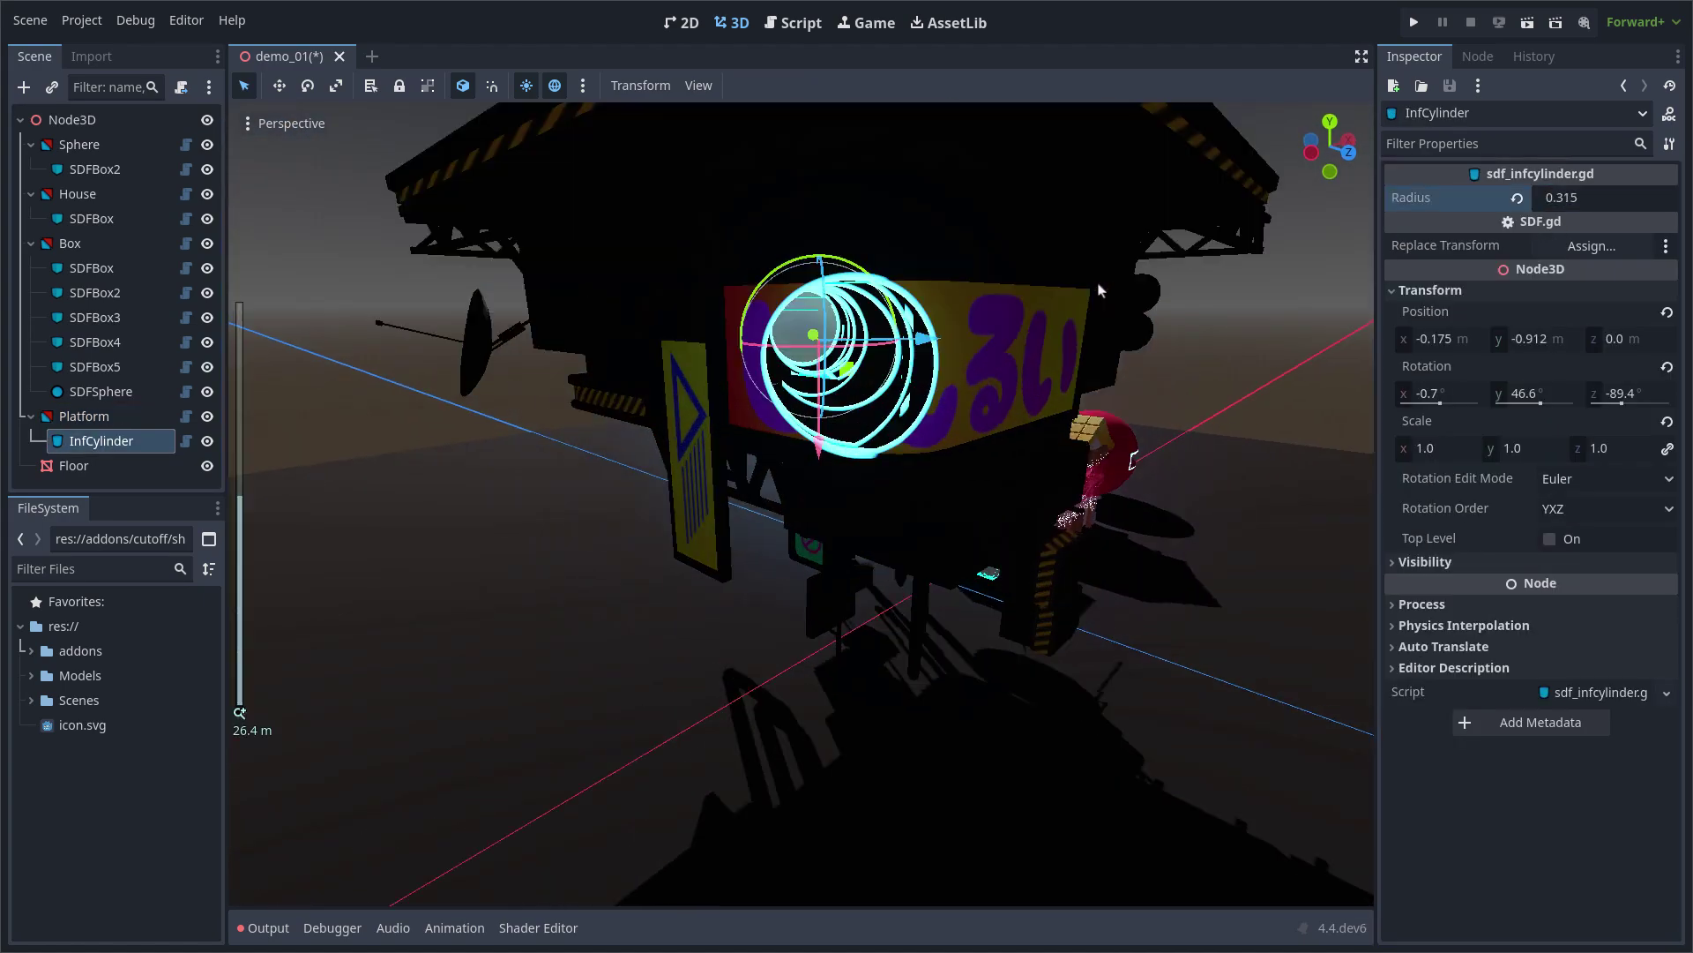
Step: Enlarge the Platform's InfCylinder cutter to a radius of 3.305
scroll(1079, 305, "down", 11)
scroll(1090, 297, "up", 2)
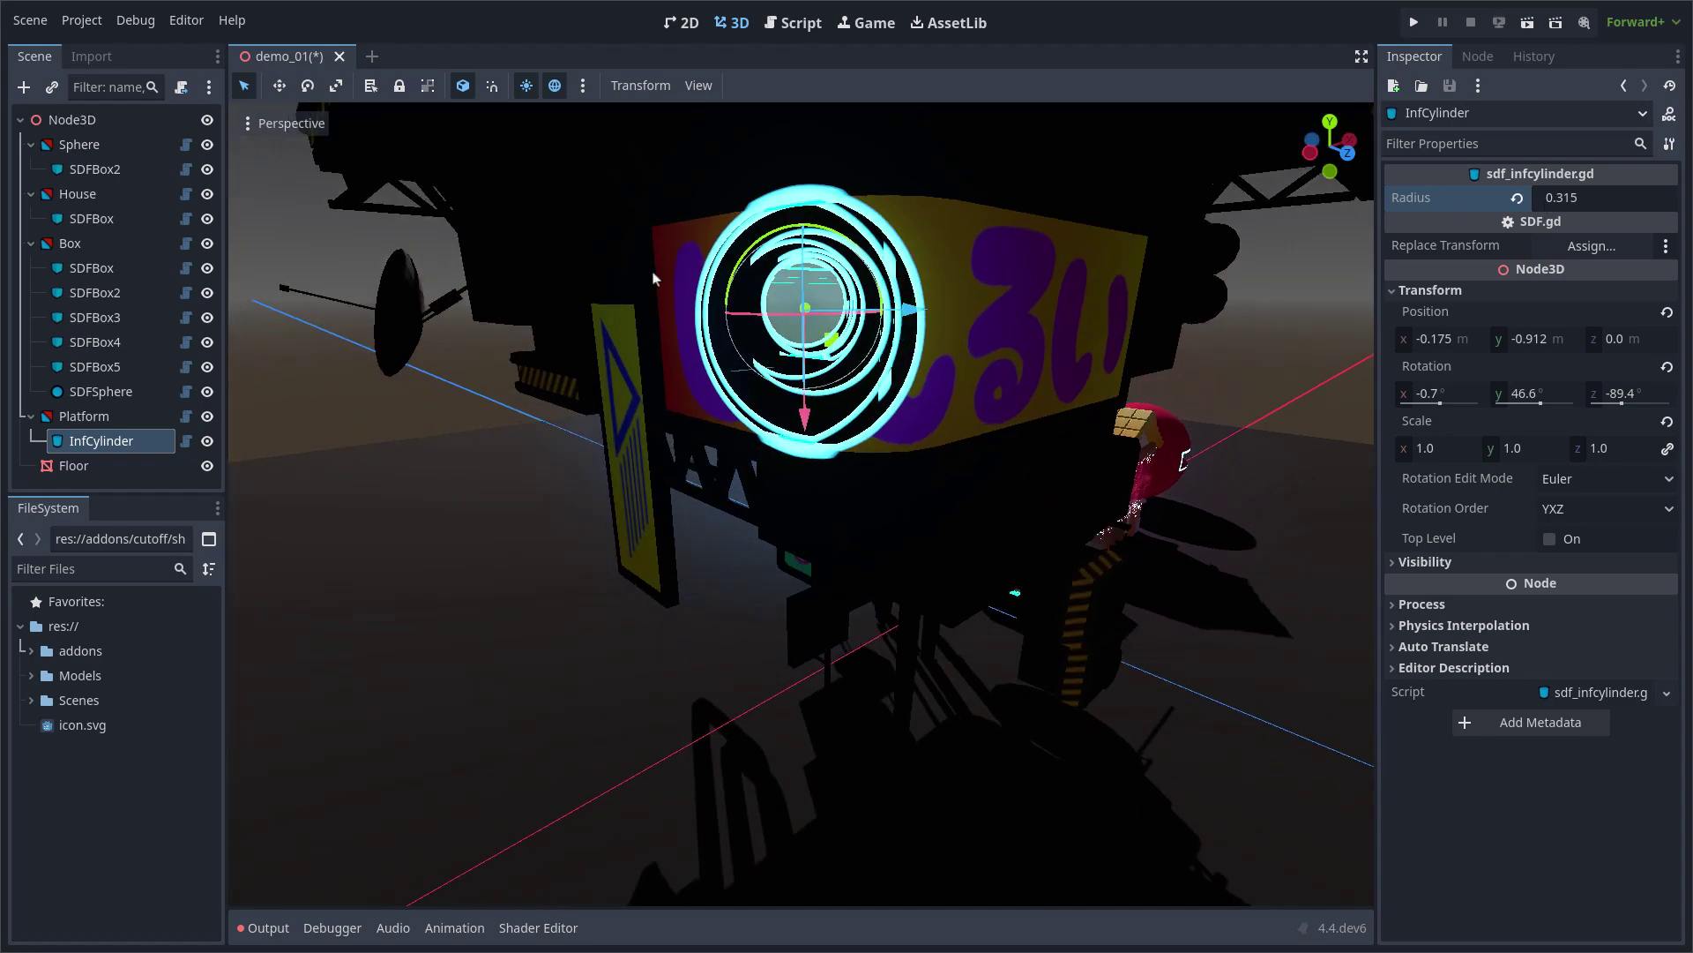
left_click_drag(1618, 203, 1692, 200)
scroll(1155, 320, "down", 6)
middle_click_drag(1156, 319, 1108, 333)
scroll(1040, 333, "up", 9)
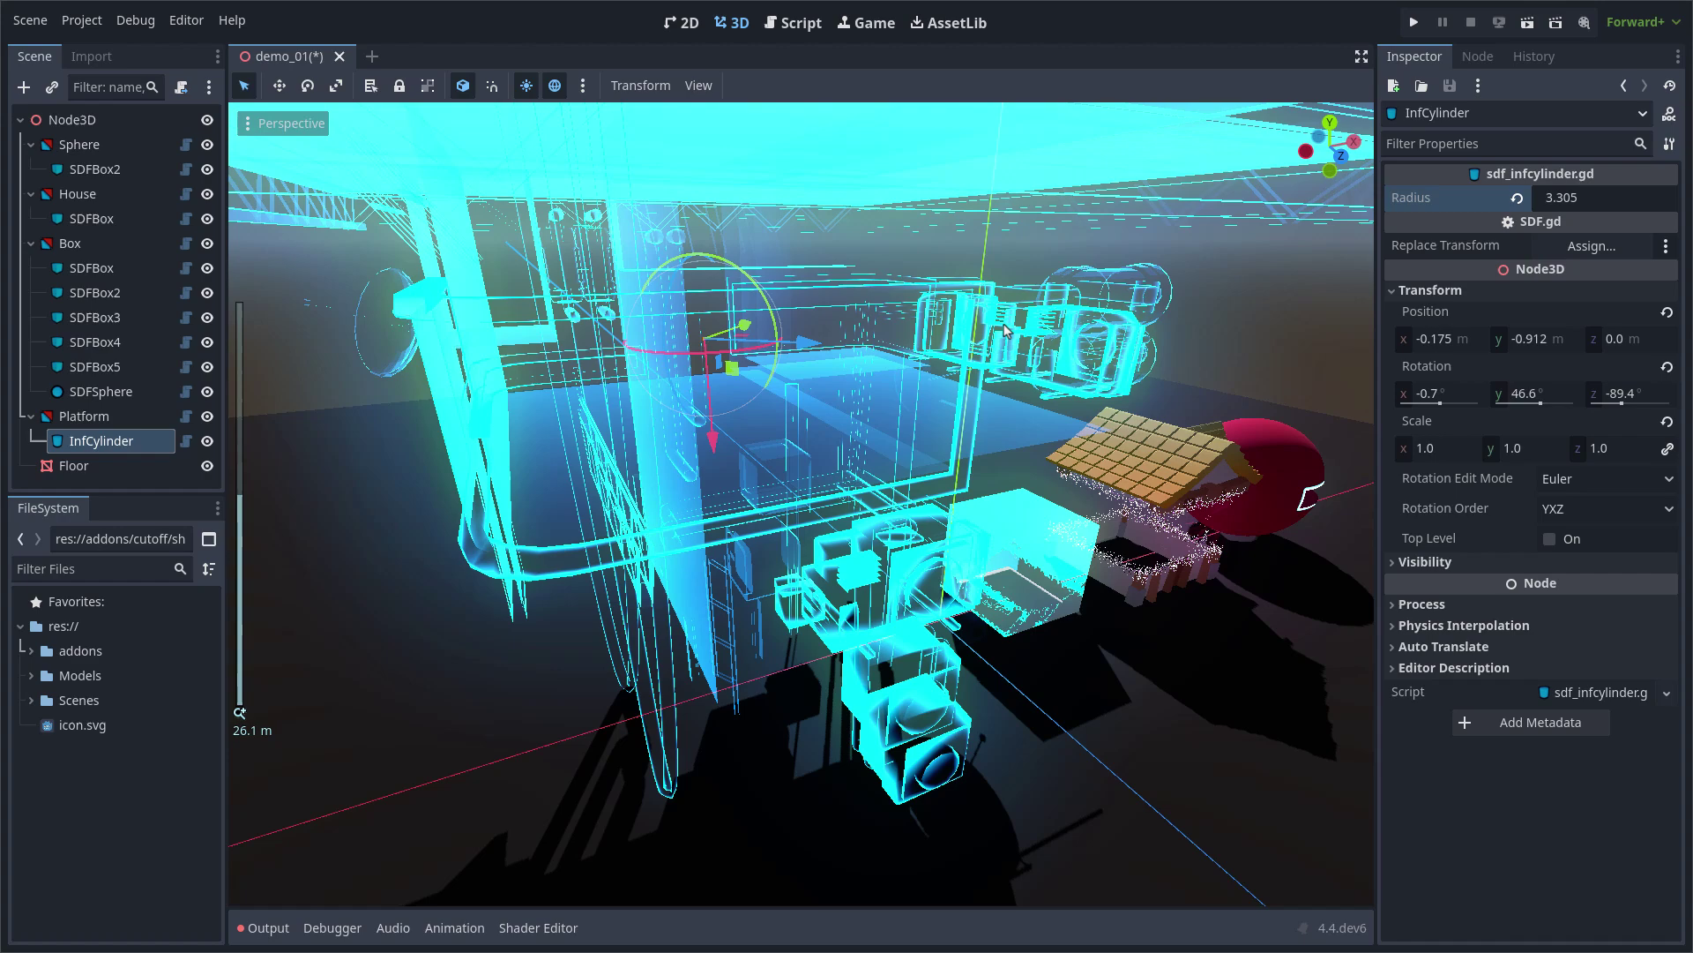
Step: Set the InfCylinder's radius to 0.7 and rotate it to about -0.9°, 104.7°, -90.2°
scroll(977, 332, "down", 7)
left_click_drag(1605, 199, 1513, 200)
middle_click_drag(1055, 210, 1086, 198)
middle_click_drag(713, 373, 601, 396)
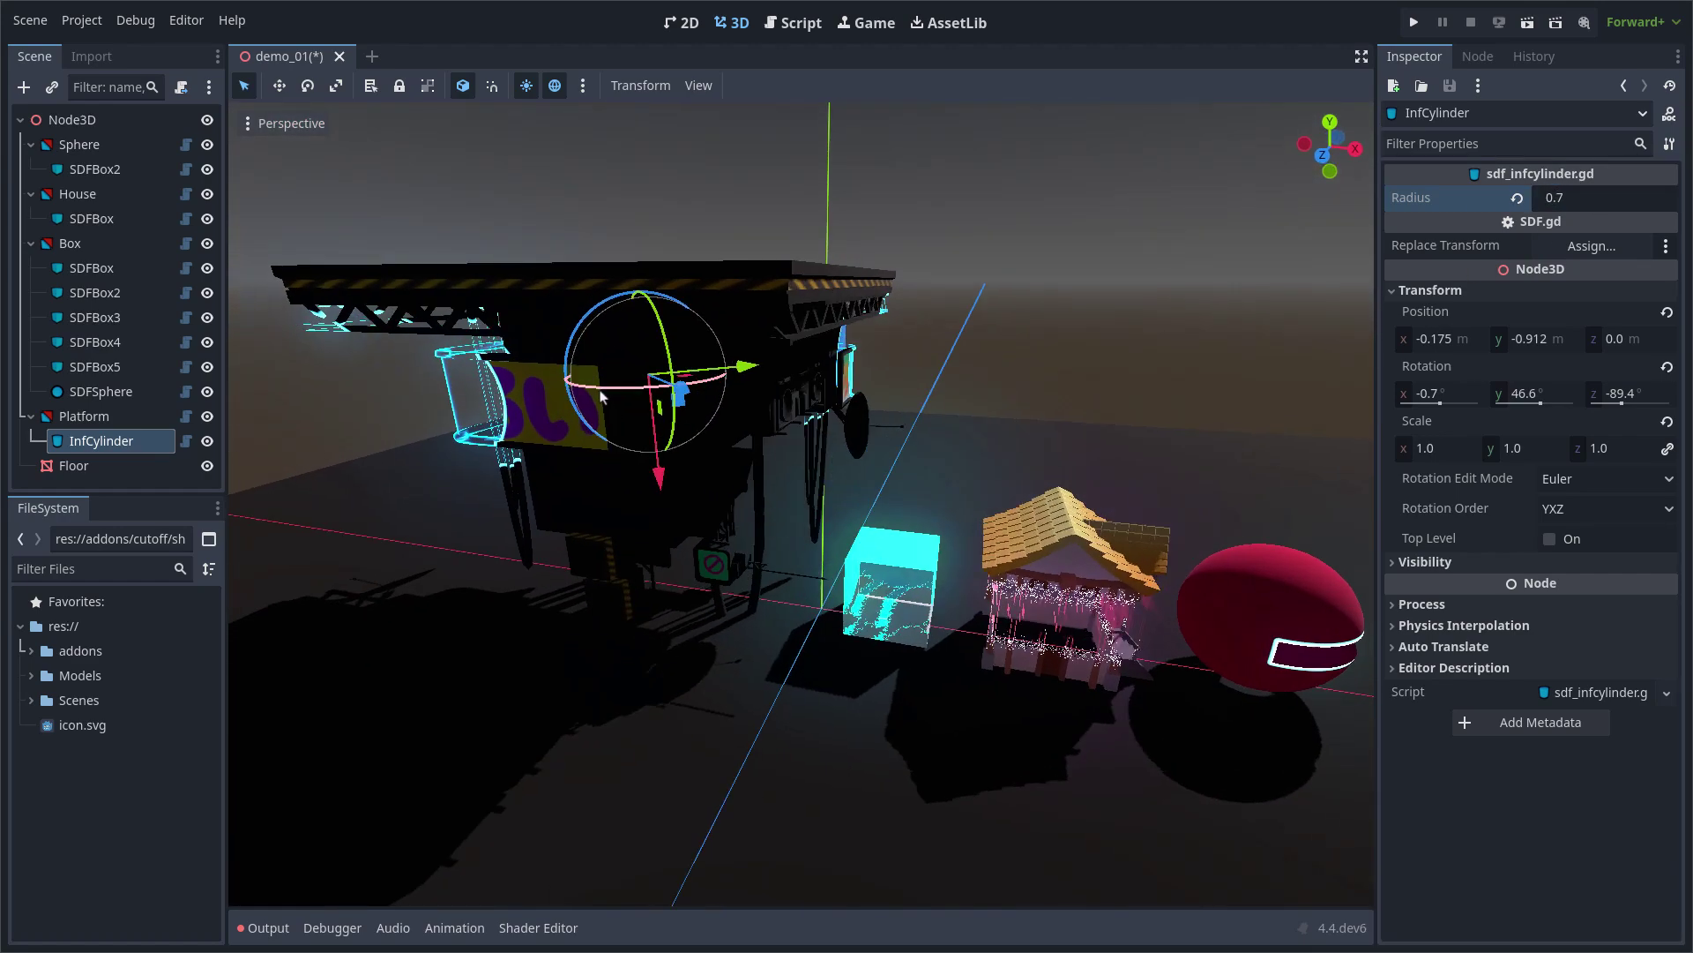
left_click_drag(614, 398, 671, 386)
middle_click_drag(670, 386, 870, 372)
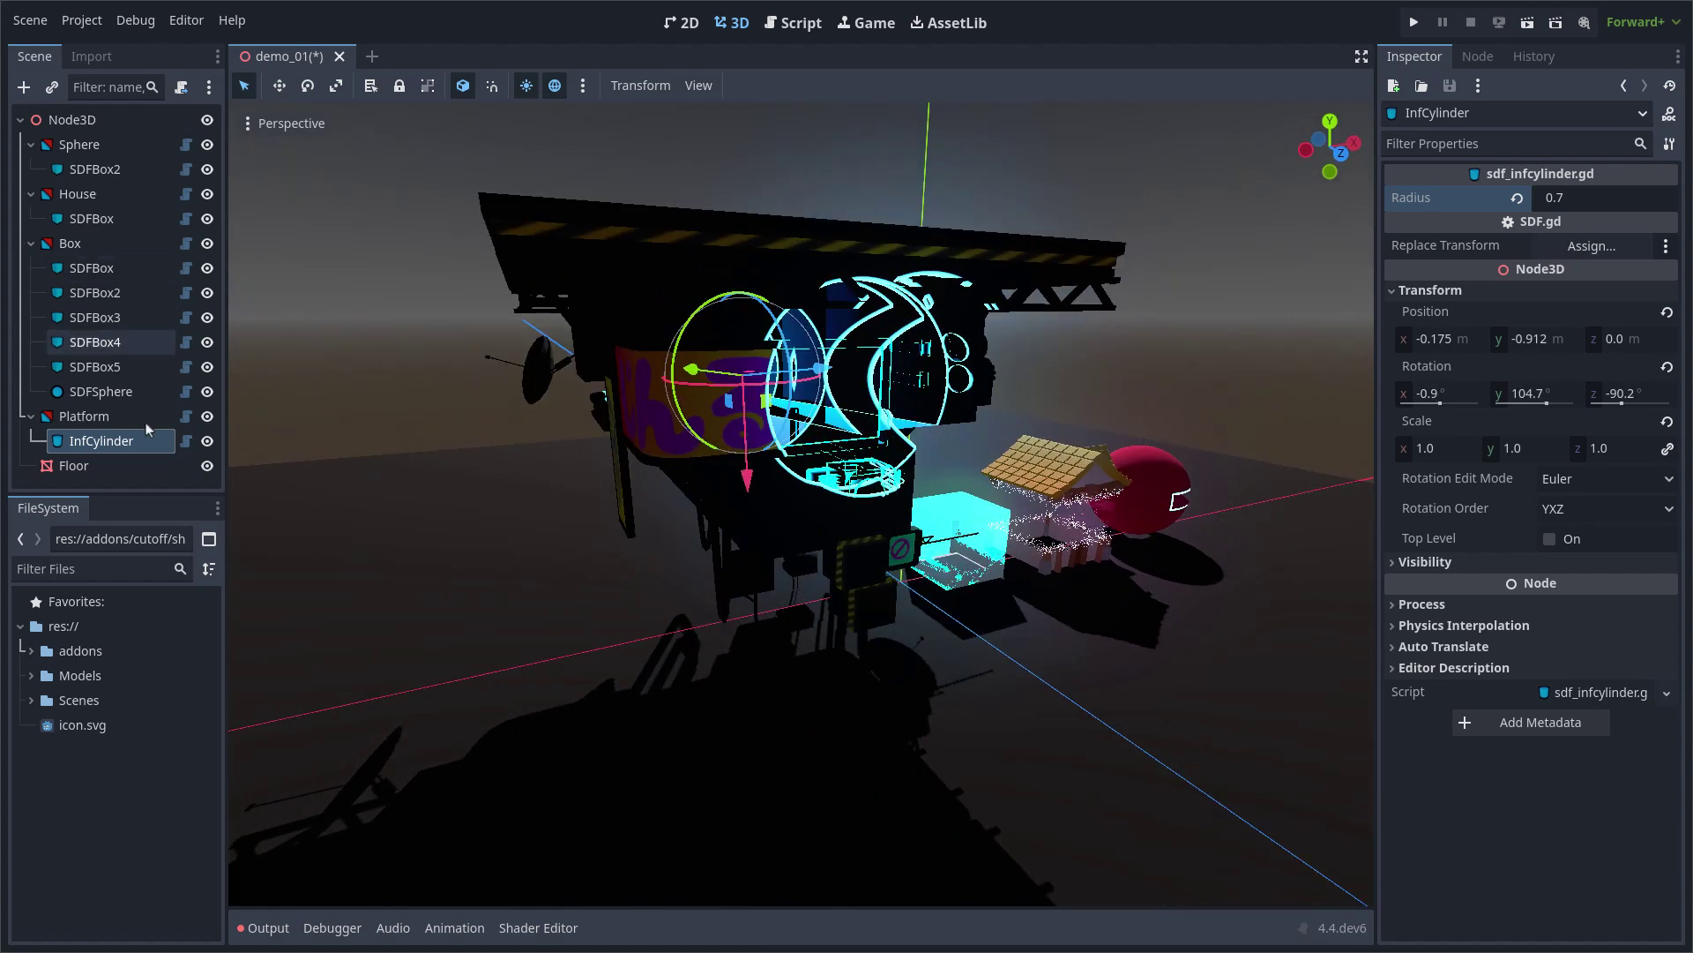
Step: Change the Platform's Fresnel Color to yellow, with Fresnel Power 15.374 and Fresnel Emission 7.265
left_click(113, 420)
left_click(1569, 521)
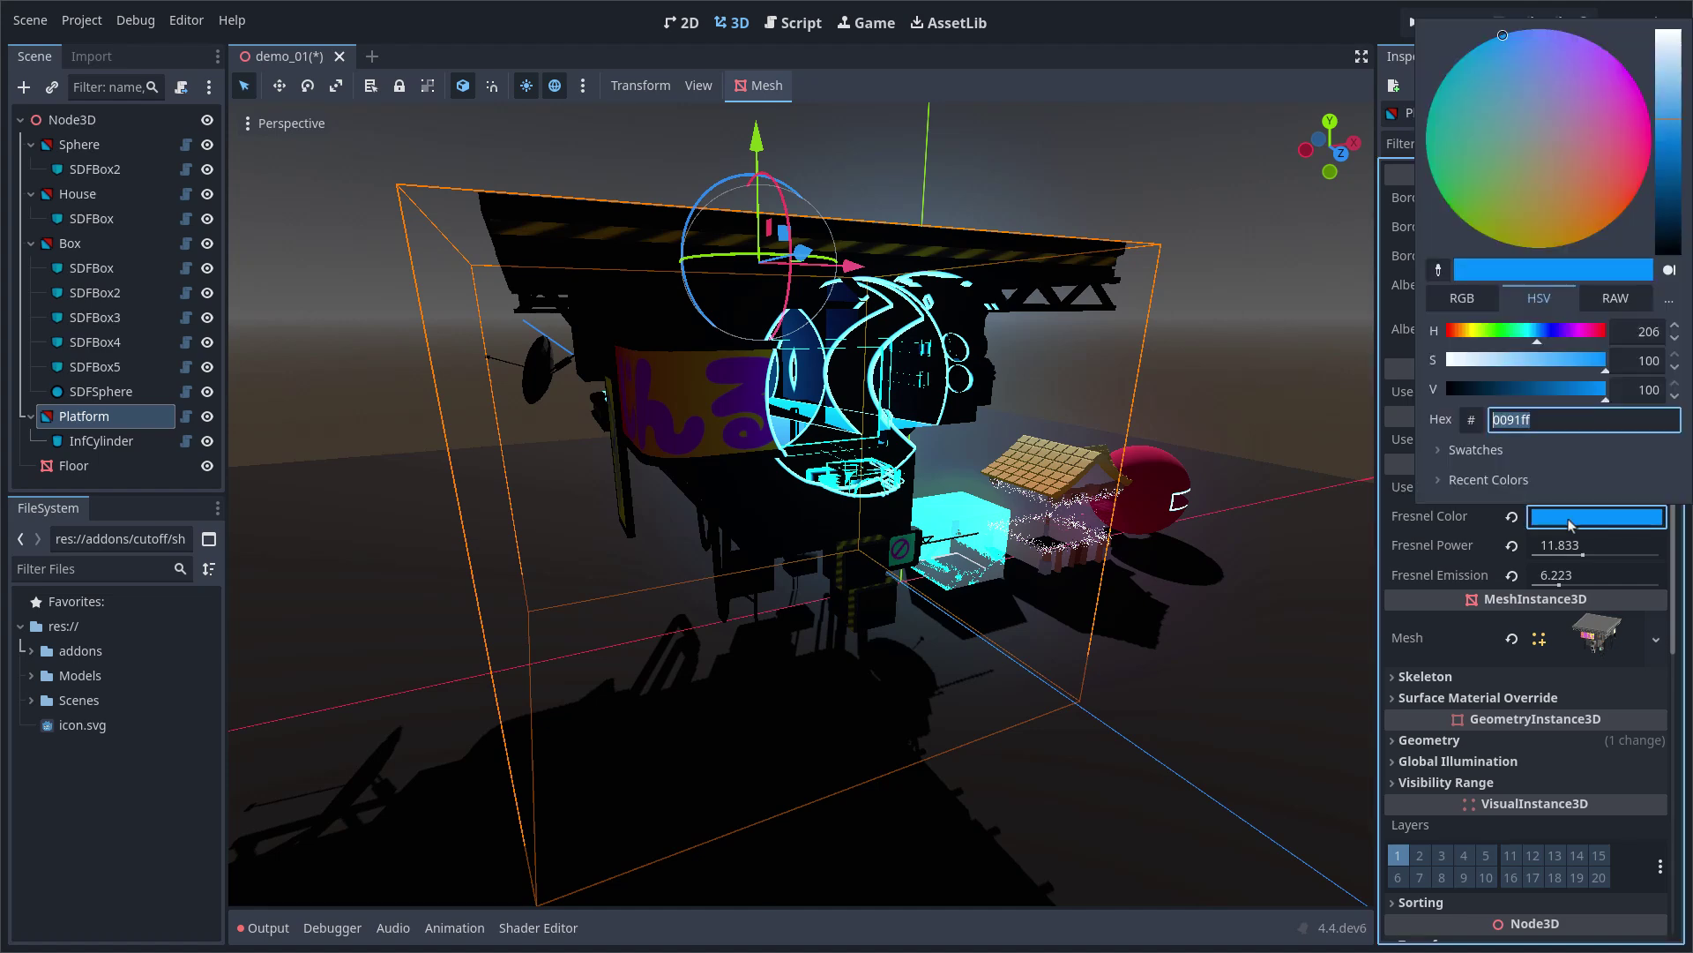
left_click_drag(1530, 338, 1475, 339)
middle_click_drag(988, 393, 1037, 376)
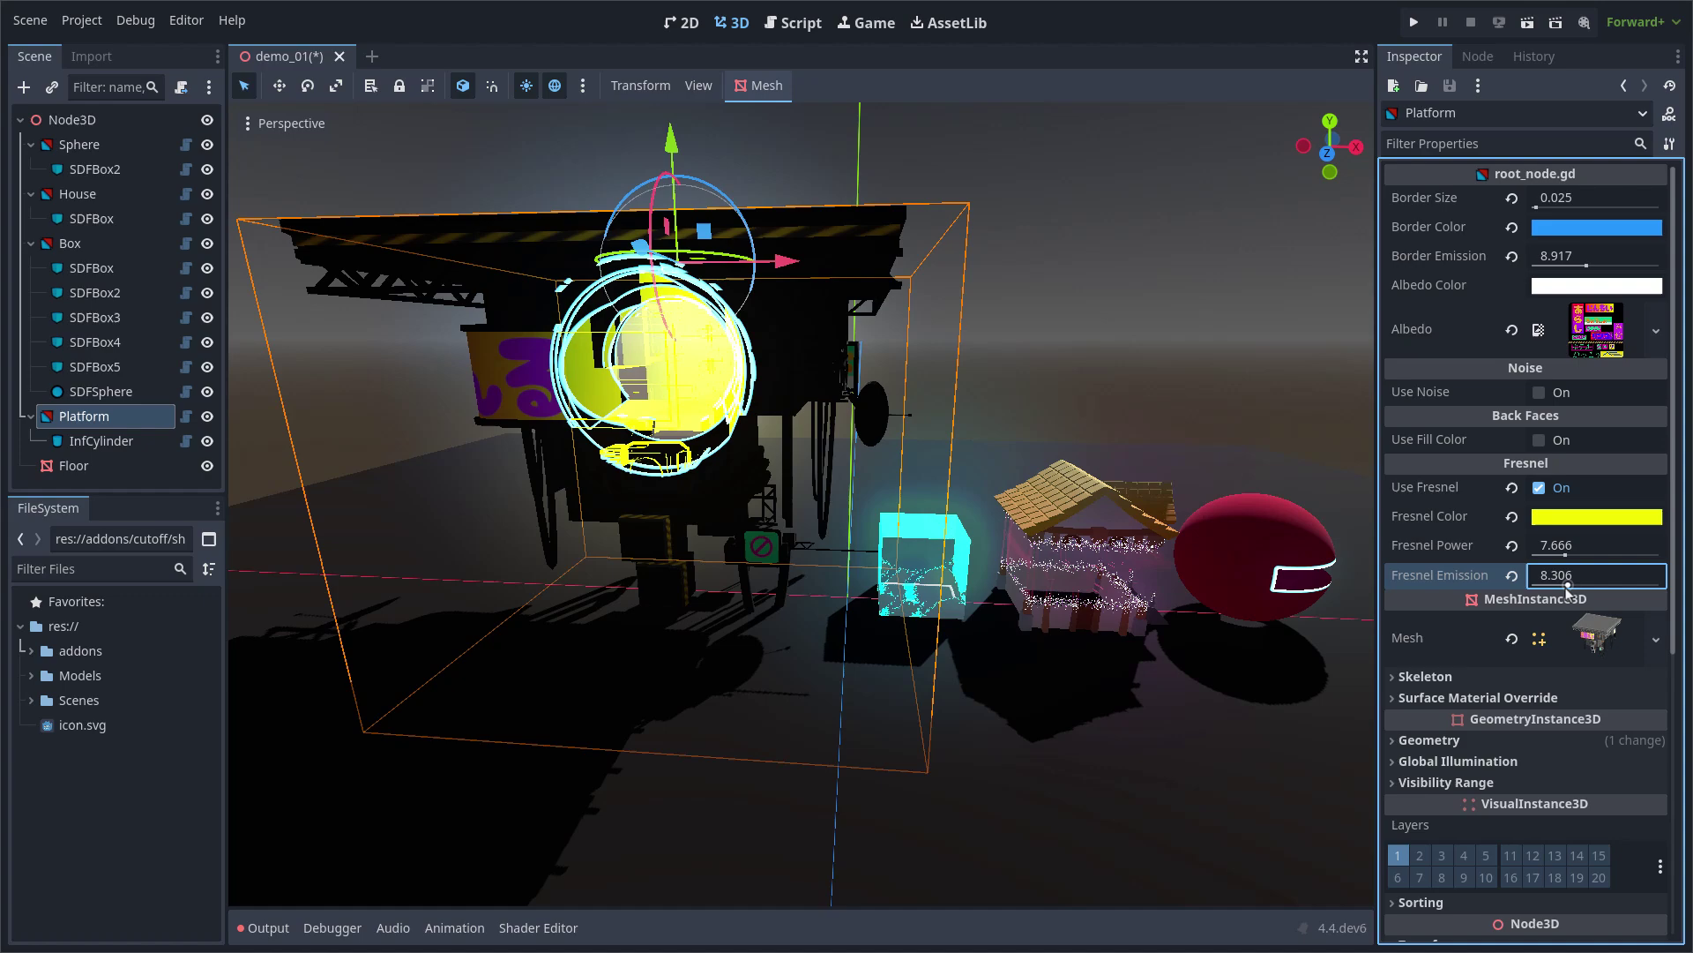
left_click_drag(1567, 586, 1563, 586)
left_click_drag(1565, 555, 1621, 559)
Step: Copy the Platform's yellow Fresnel Color into its Border Color and tilt the Platform in the scene
middle_click_drag(847, 443, 1172, 503)
right_click(1451, 521)
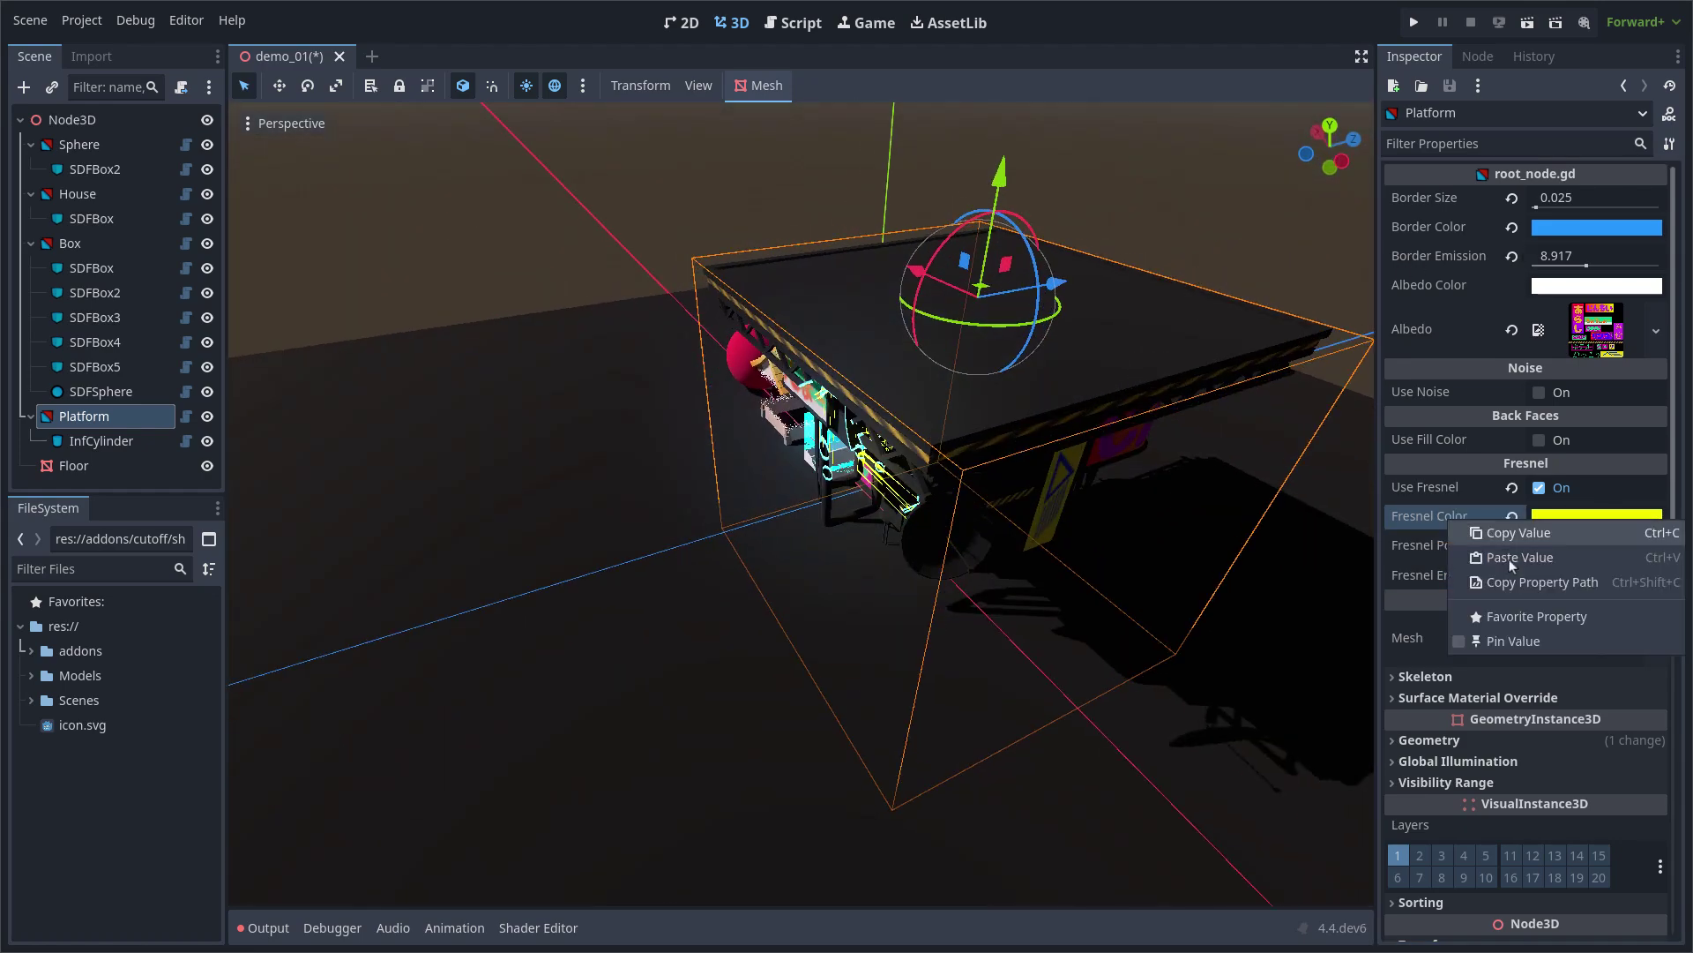
right_click(1436, 234)
left_click_drag(936, 254, 1007, 219)
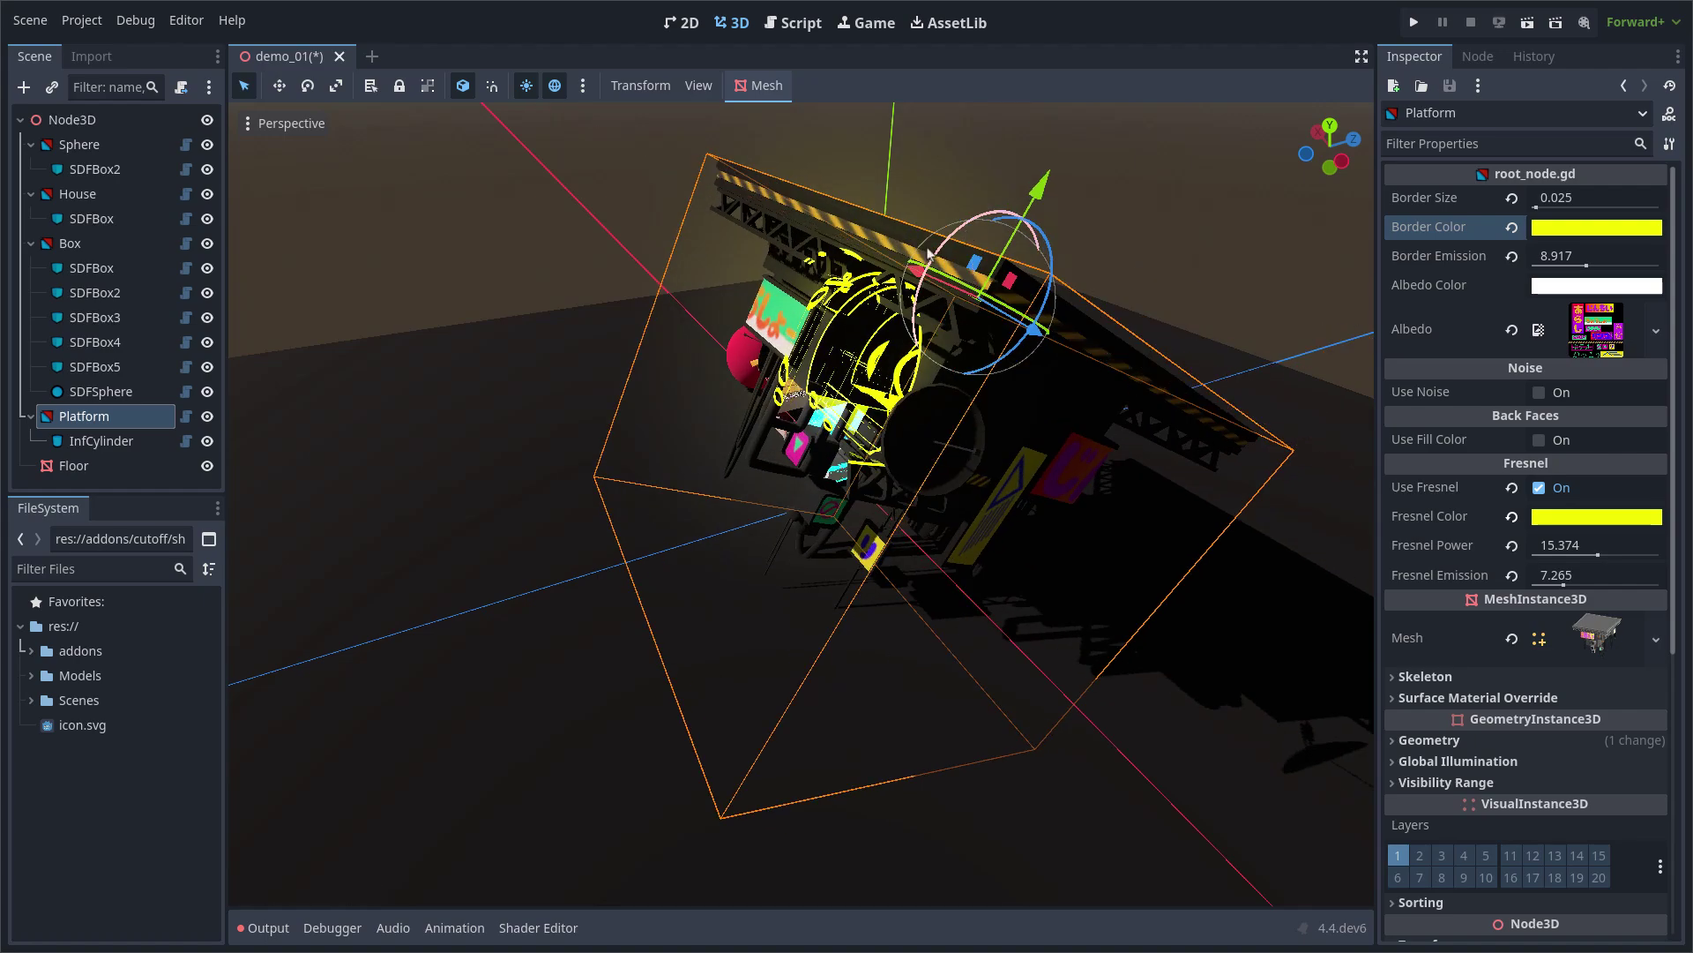